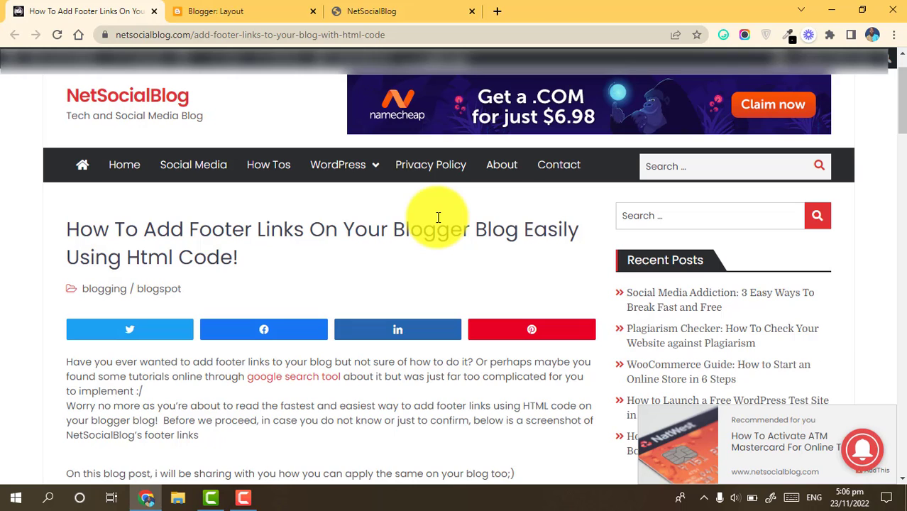
- Examine the live Blogspot blog, including its Start Here page and the footer links at the end of the home page
click(397, 11)
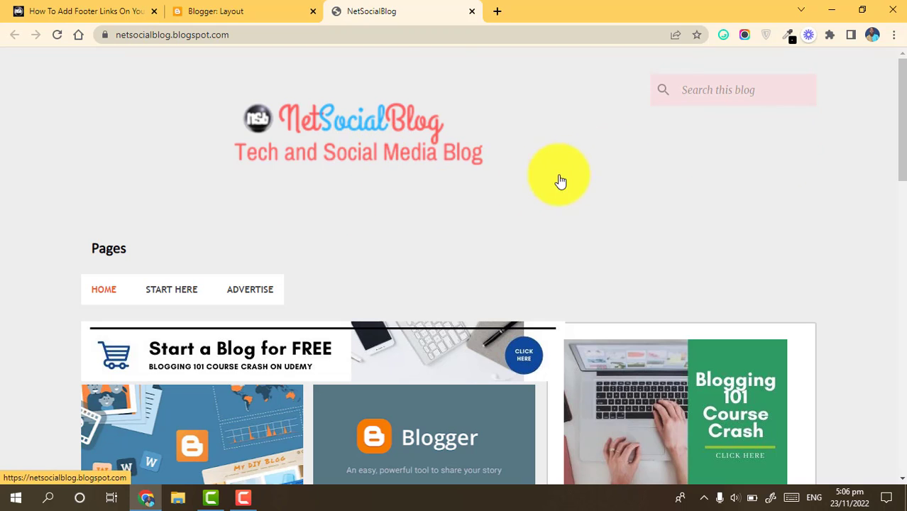
click(64, 11)
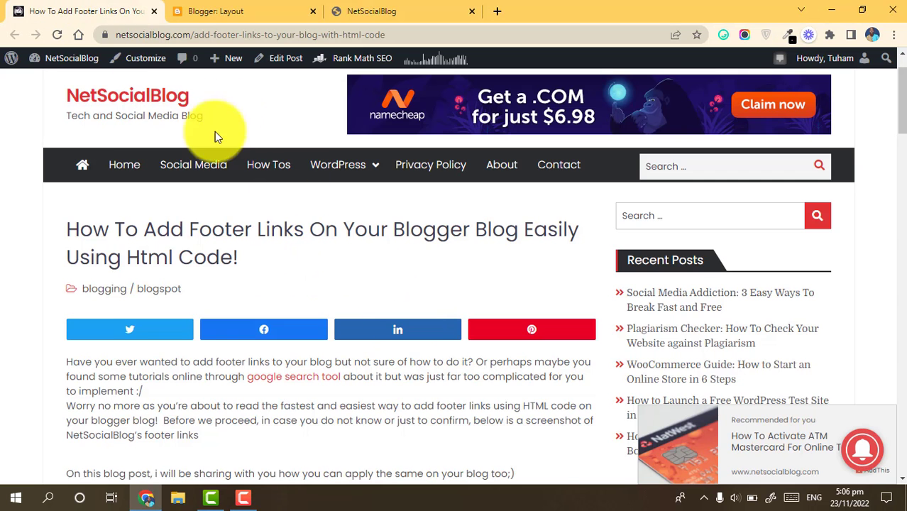
click(347, 13)
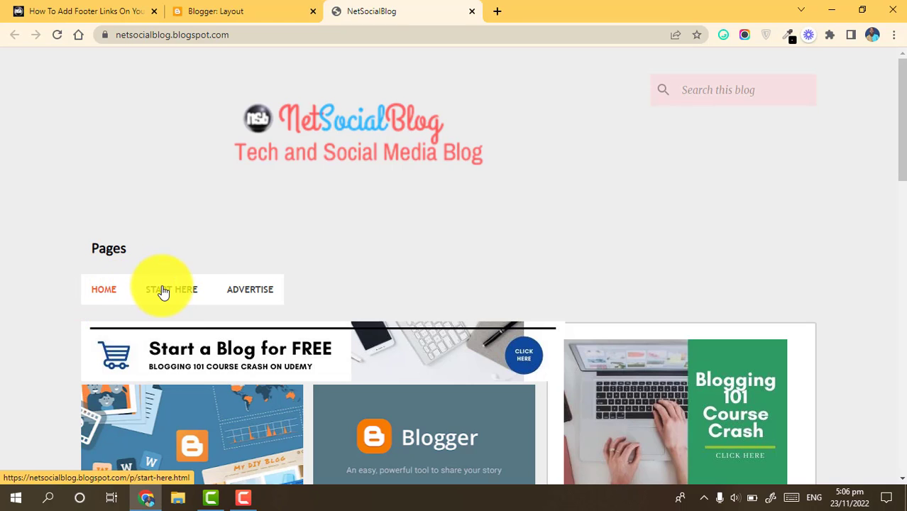
click(187, 290)
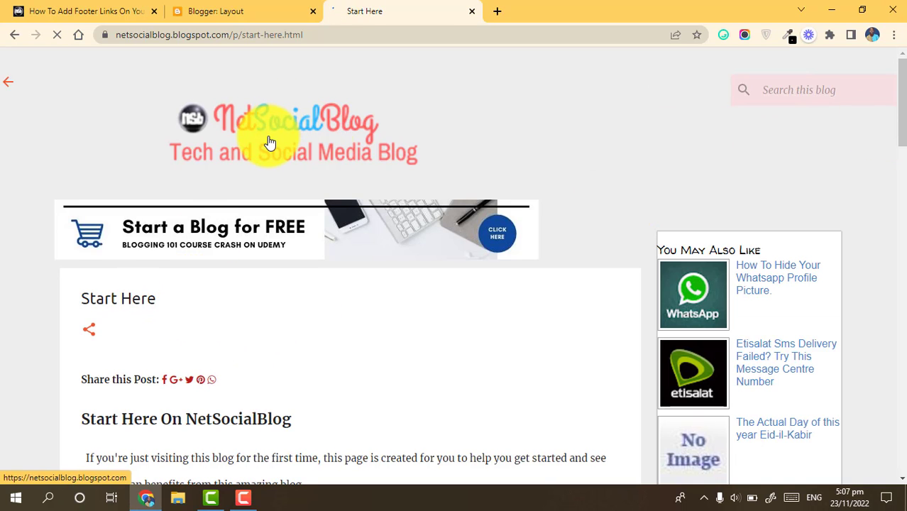
click(269, 142)
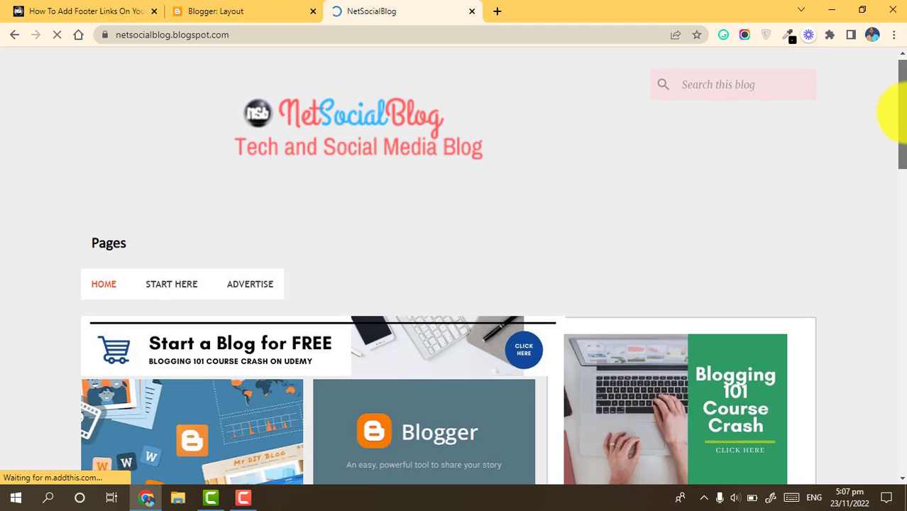
drag(899, 51, 888, 445)
scroll(888, 446, down, 2)
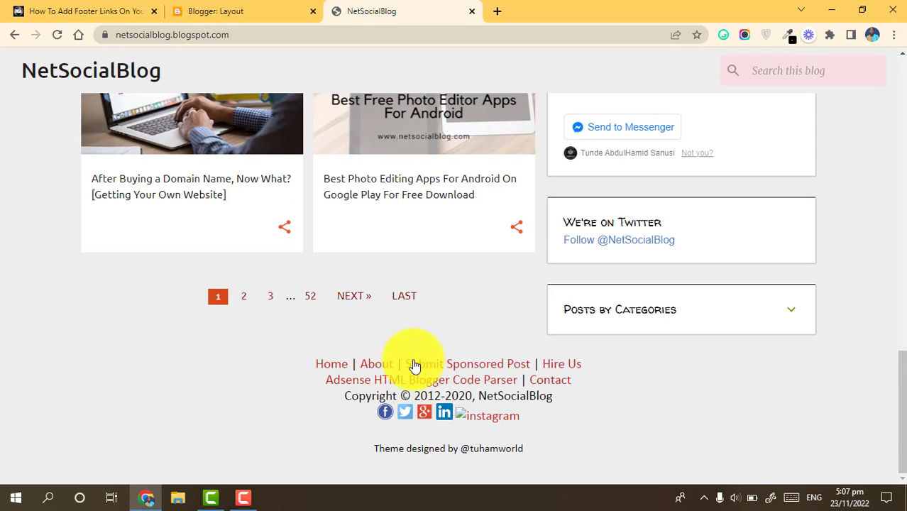
- Copy the footer links HTML code given under Step 1 of the NetSocialBlog article
click(67, 11)
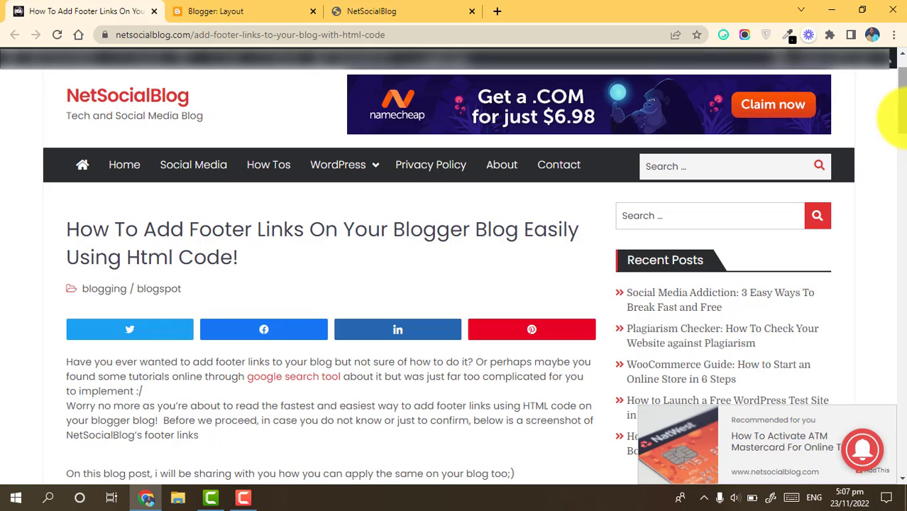
drag(896, 117, 905, 178)
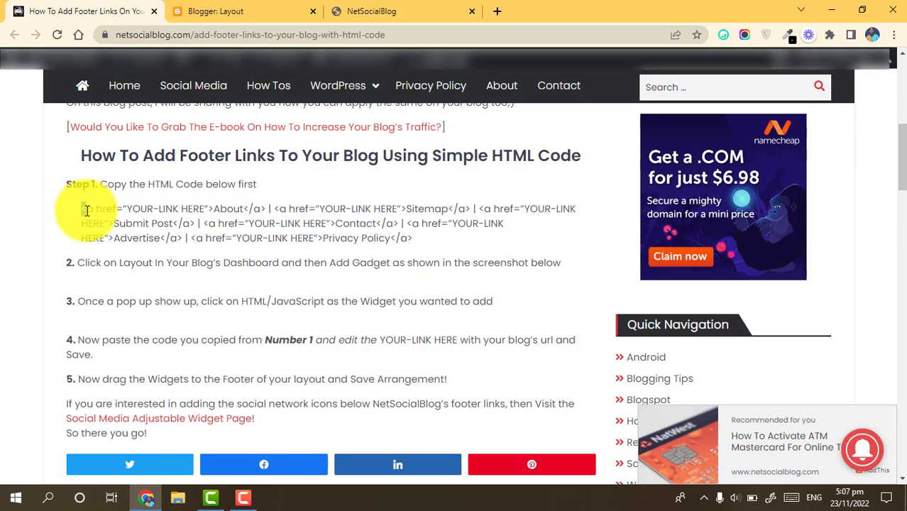
drag(81, 210, 414, 238)
right_click(360, 223)
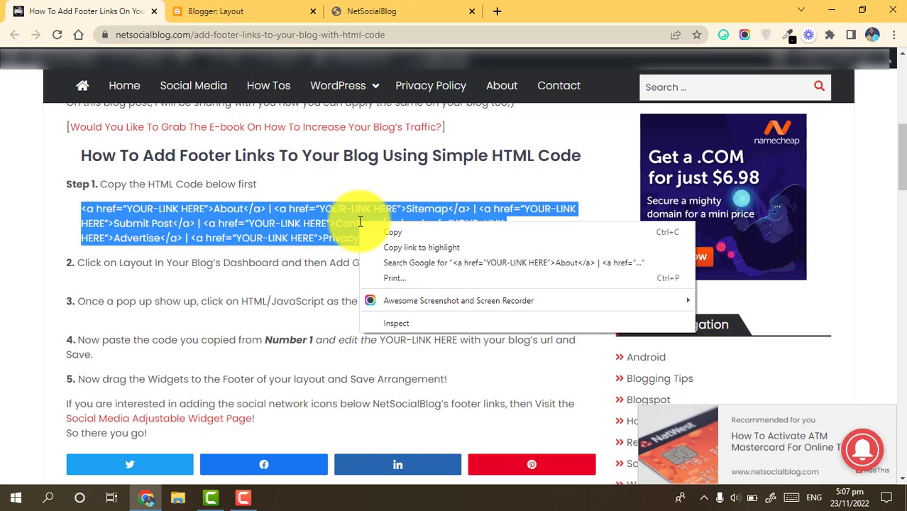
click(377, 229)
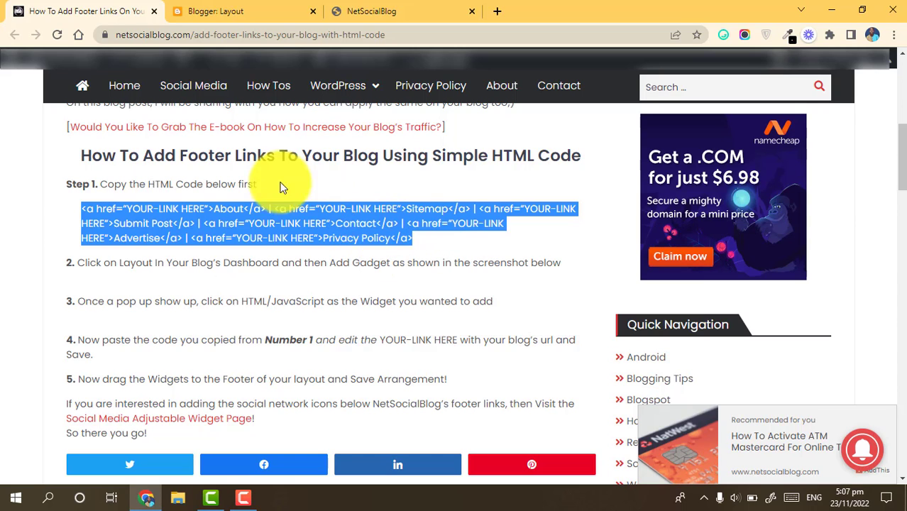
- Switch to Blogger and review the blog's layout from the Header down to the Footer section
click(252, 11)
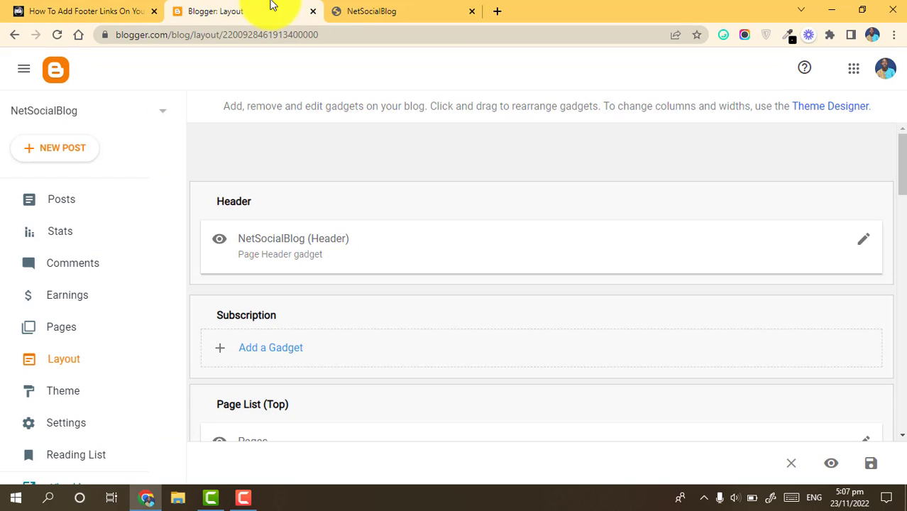
click(62, 357)
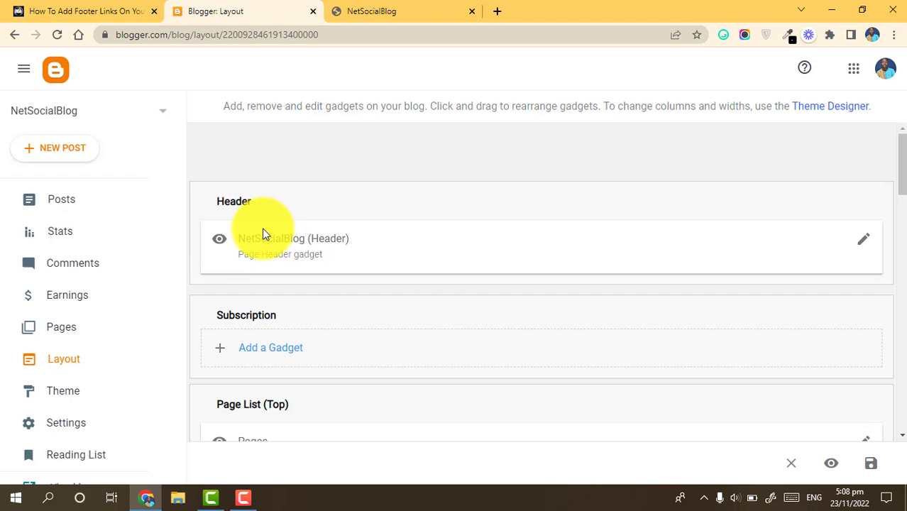
drag(901, 163, 902, 218)
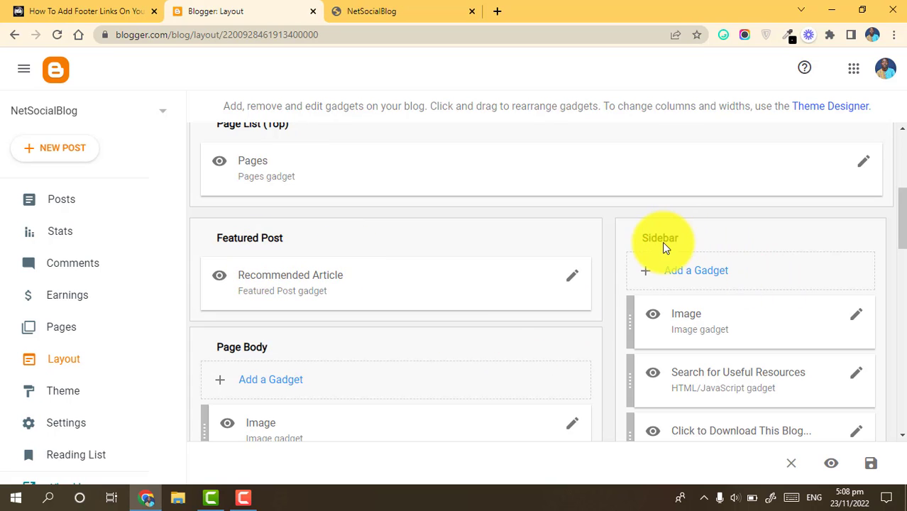
drag(902, 224, 888, 421)
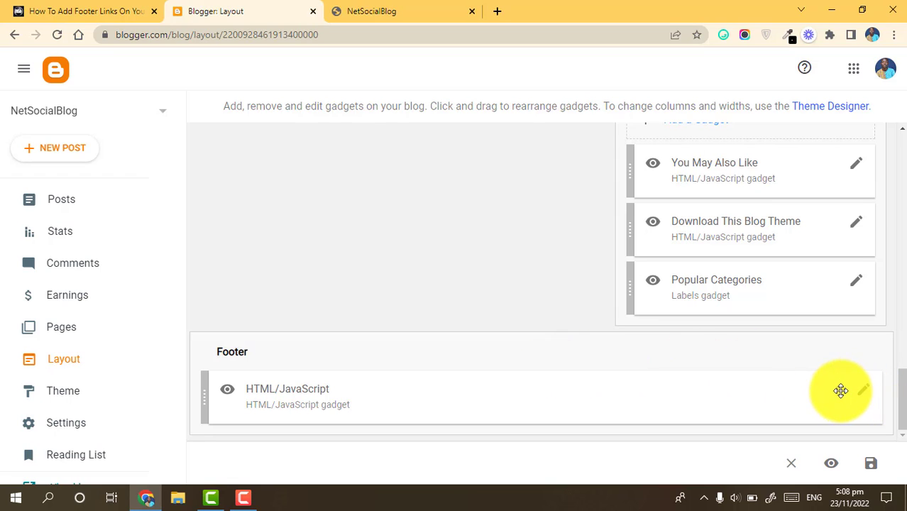
- Move the Footer's HTML/JavaScript gadget into the Sidebar (Item Page) section and back into the Footer
drag(836, 390, 826, 300)
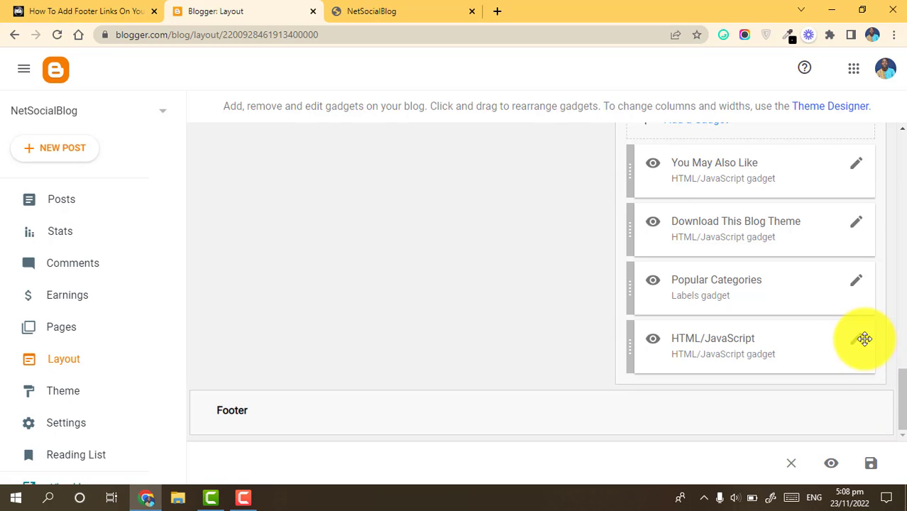
drag(798, 335, 466, 438)
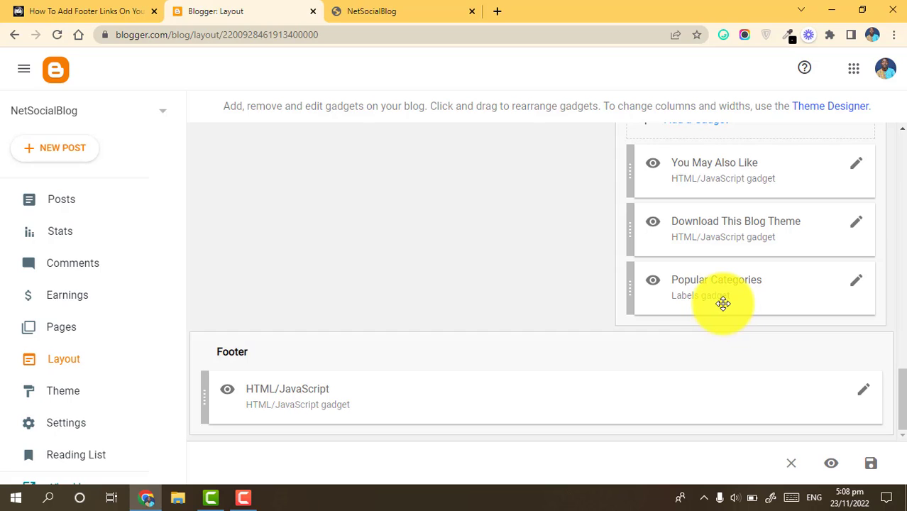
- Start adding an HTML/JavaScript gadget in the Sidebar (Item Page) section
drag(902, 375, 905, 346)
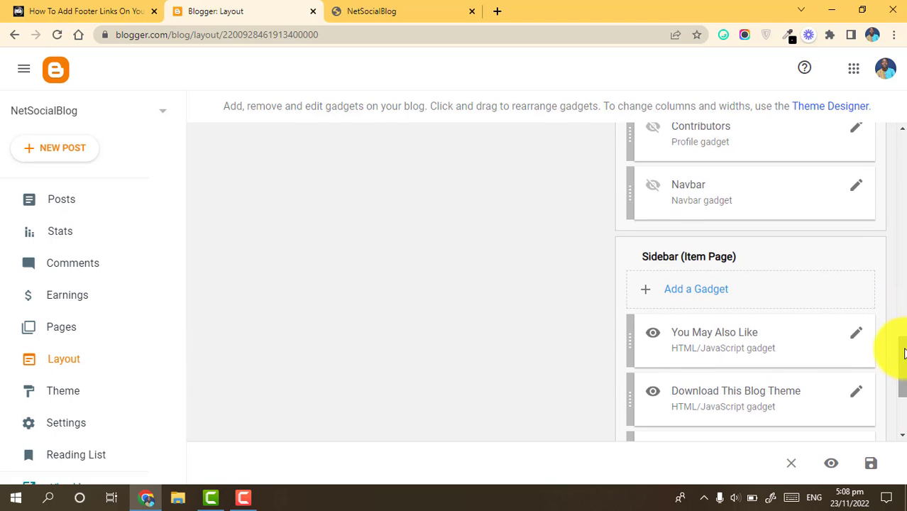
click(697, 292)
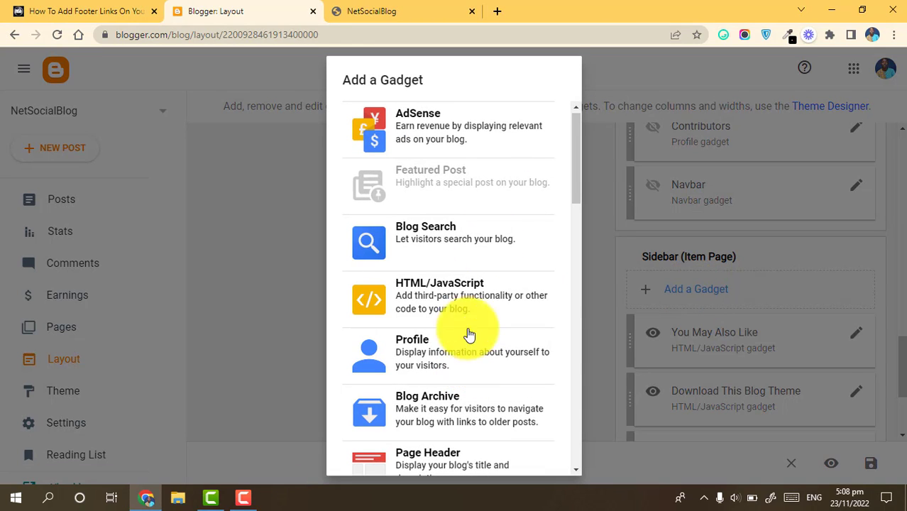
click(413, 286)
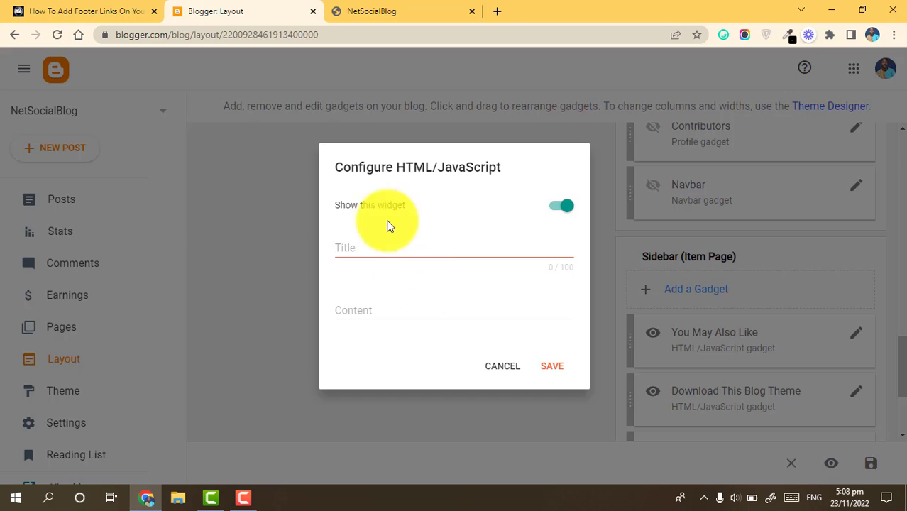
- Paste the article's footer links code into the gadget's content, leaving the title empty
click(40, 6)
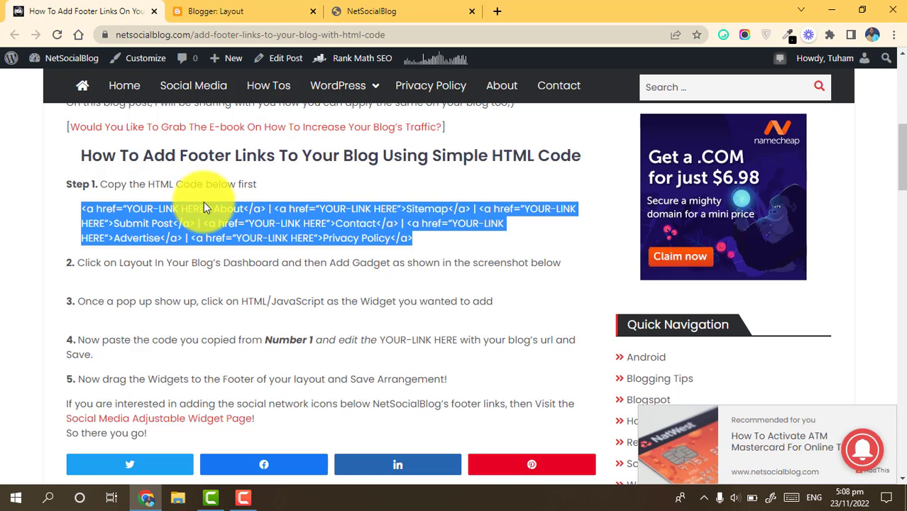
click(216, 11)
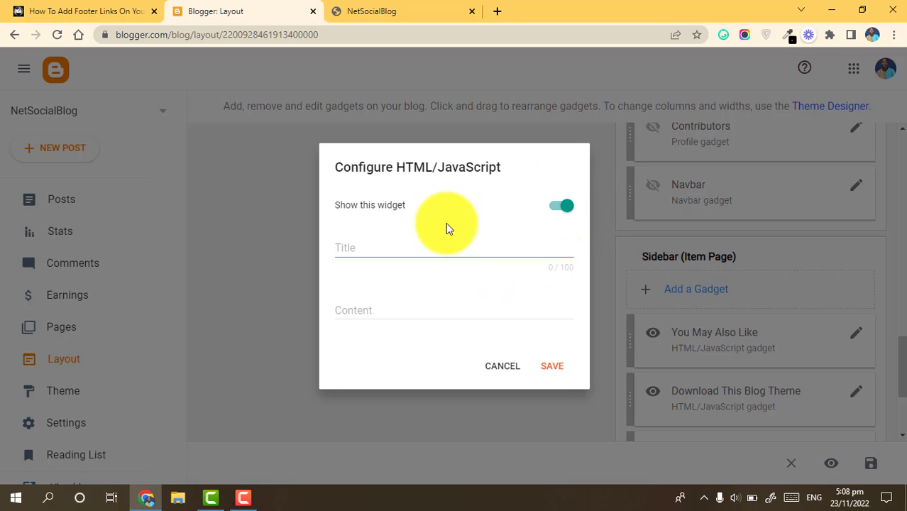
click(359, 247)
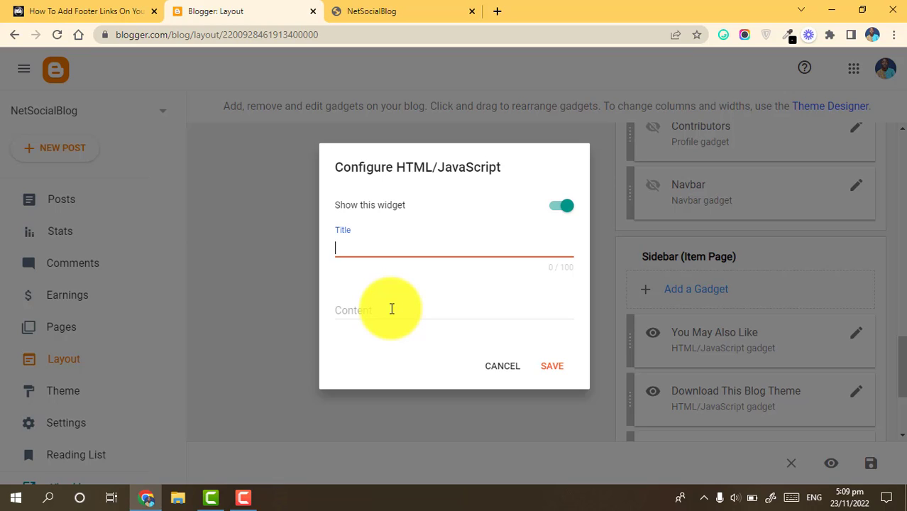
click(370, 310)
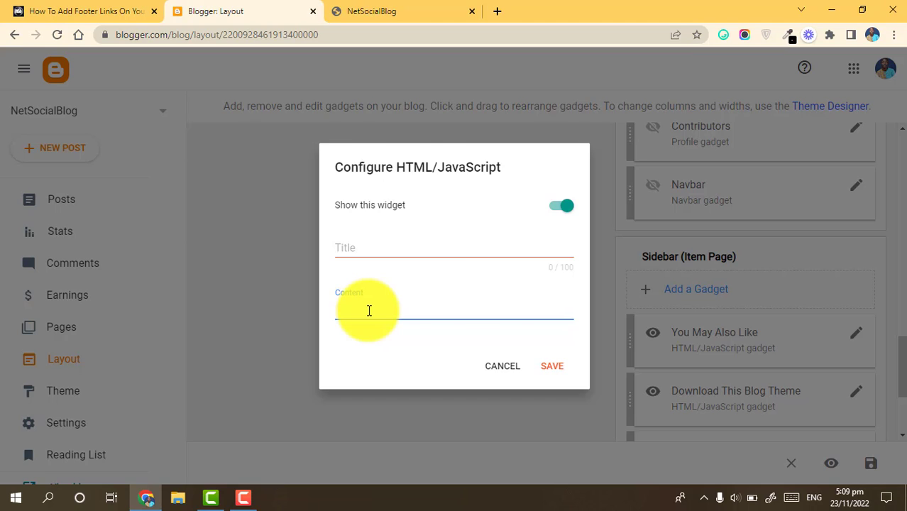
text(<a href="YOUR-LINK HERE">About</a> | <a href="YOUR-LINK HERE">Sitemap</a> | <a href="YOUR-LINK HERE">Submit Post</a> | <a href="YOUR-LINK HERE">Contact</a> | <a href="YOUR-LINK HERE">Advertise</a> | <a href="YOUR-LINK HERE">Privacy Policy</a>)
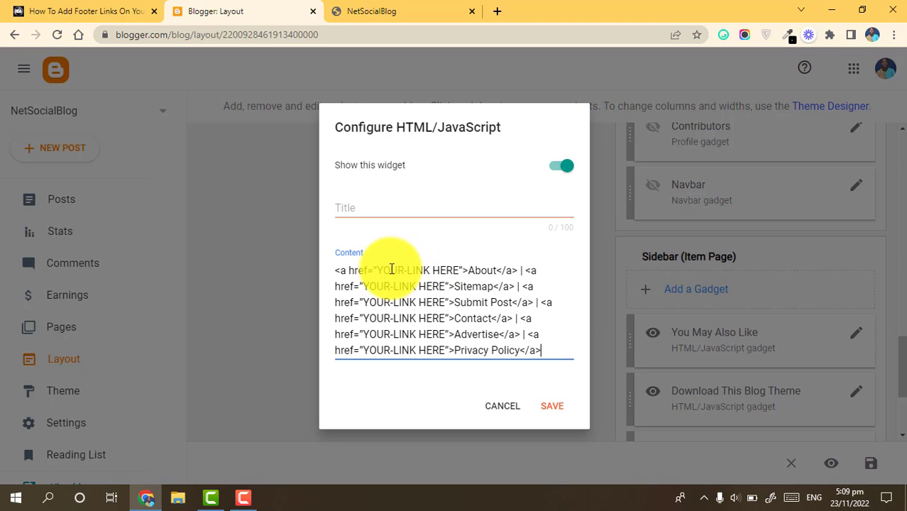
- Copy the address of the About link from the live blog's footer
drag(468, 270, 499, 269)
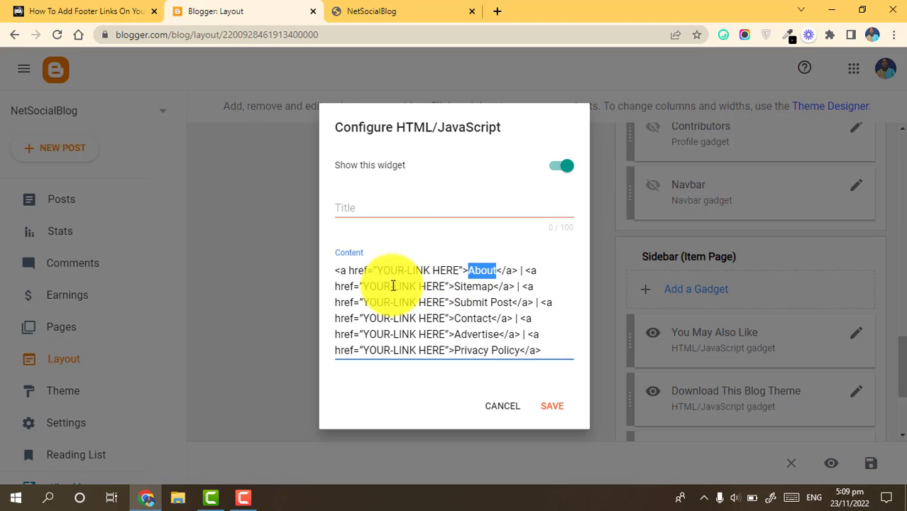
click(391, 3)
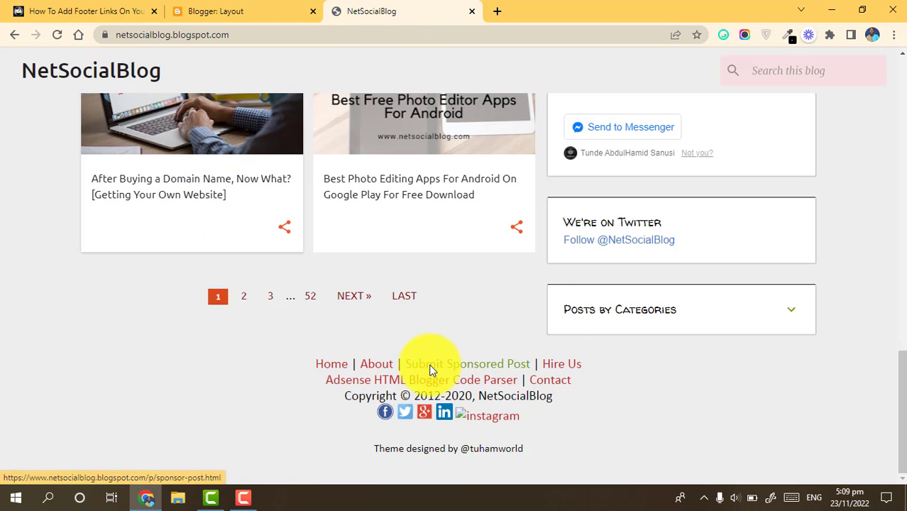
click(389, 370)
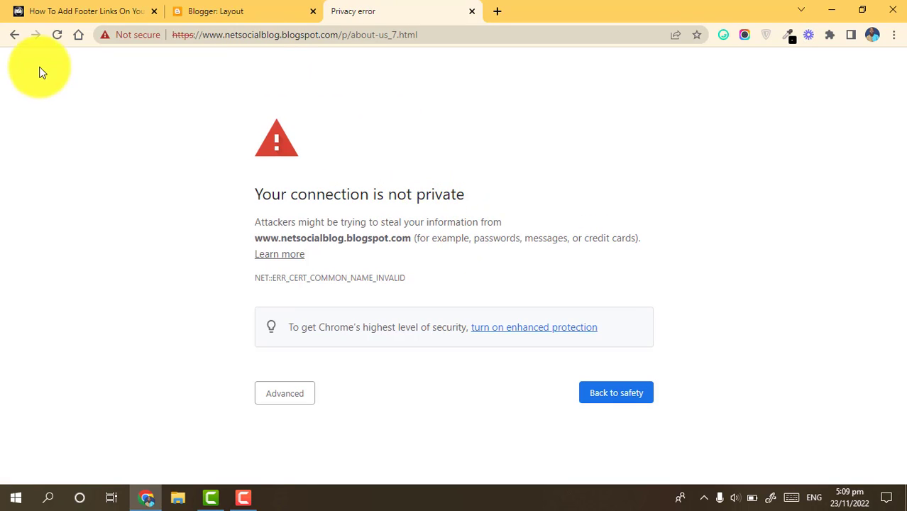
click(13, 35)
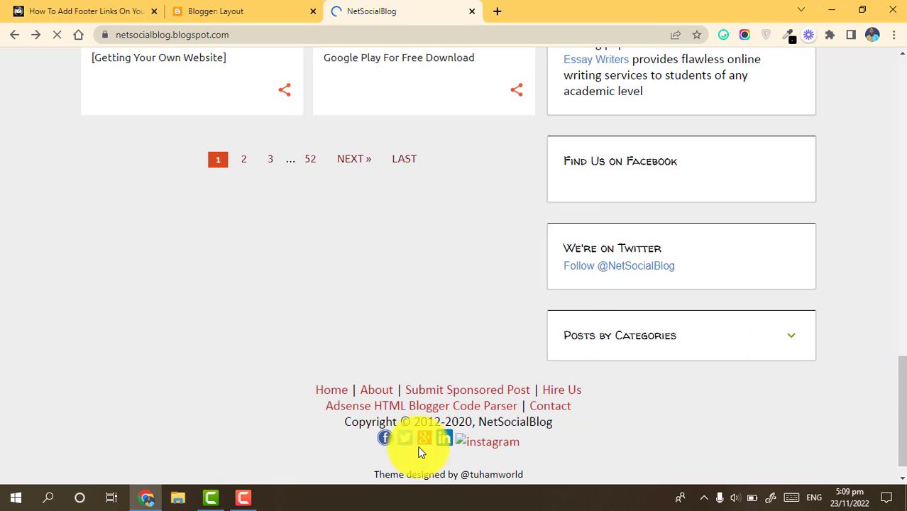
right_click(376, 395)
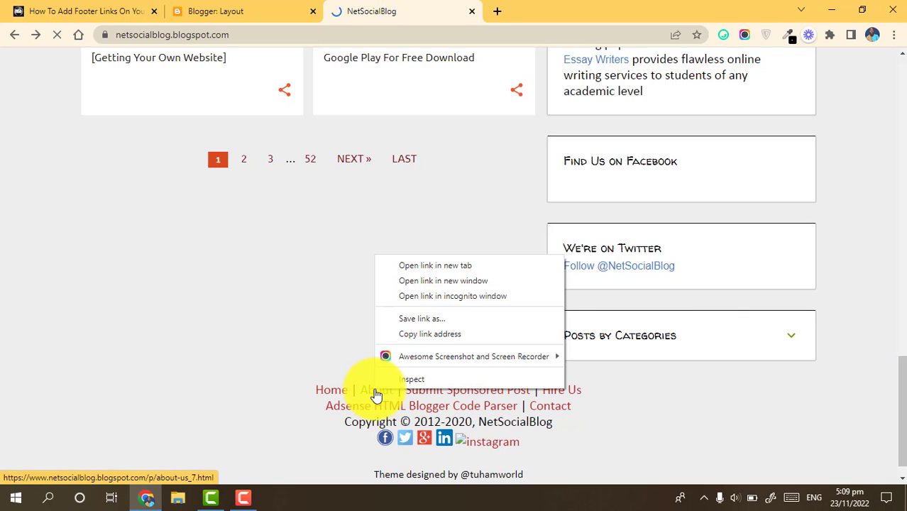
click(436, 336)
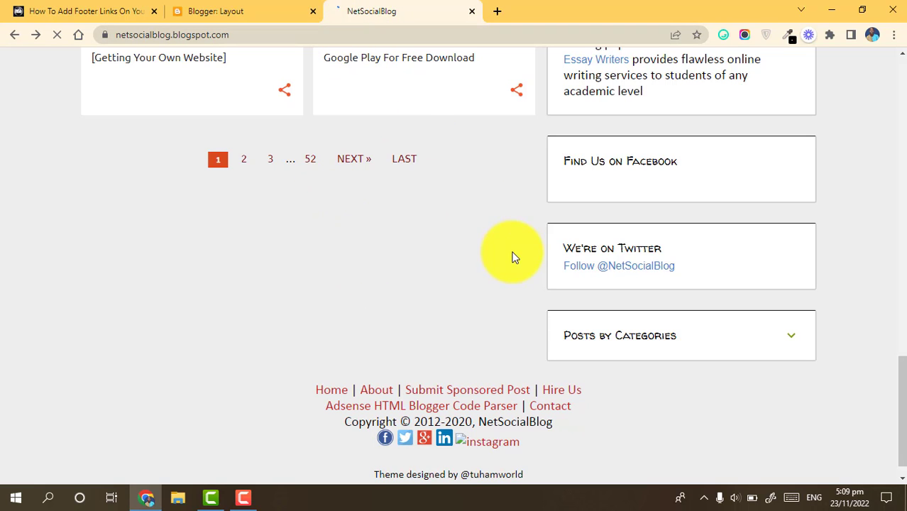
- Save the new HTML/JavaScript gadget with the YOUR-LINK HERE placeholders in its code
click(237, 10)
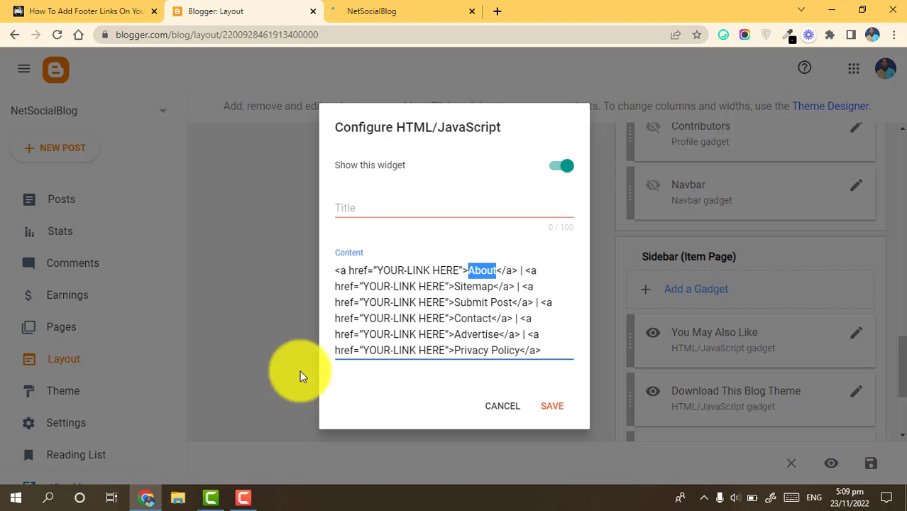
click(557, 417)
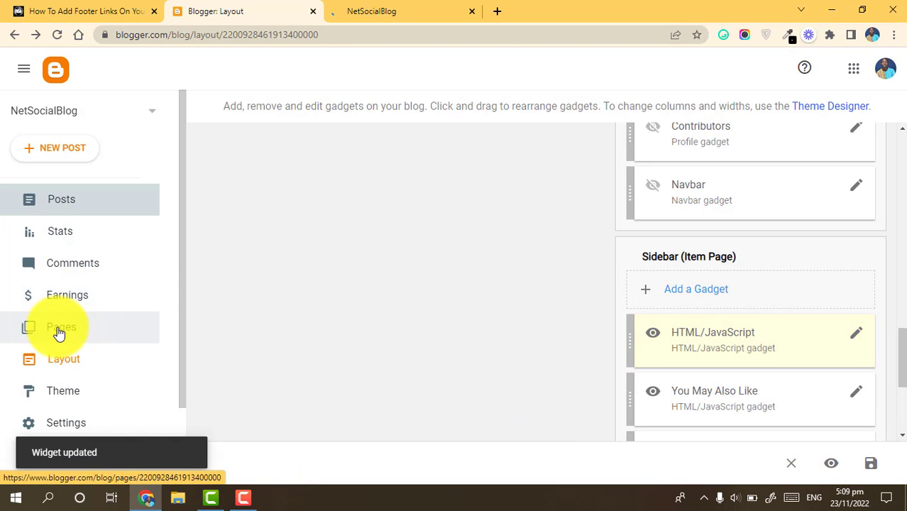
- Open the blog's Pages list in a new browser tab and look through the published pages
right_click(57, 327)
click(125, 338)
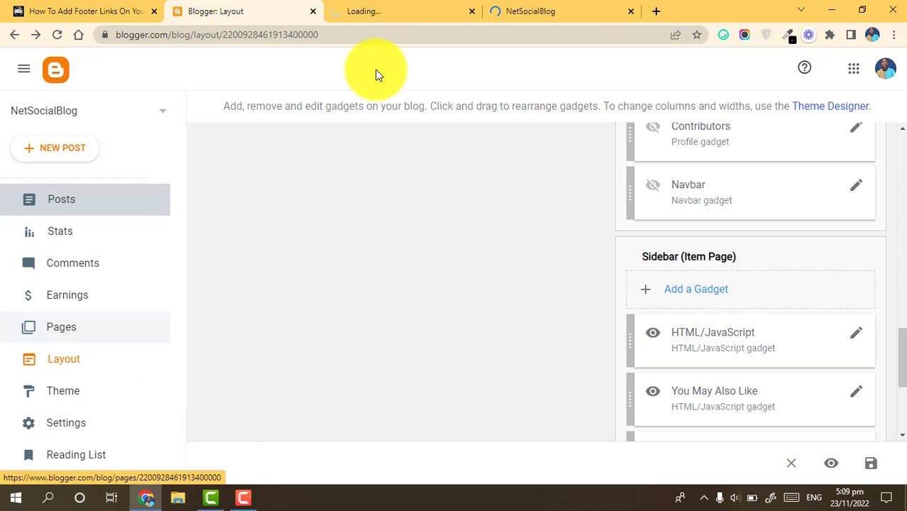
click(394, 10)
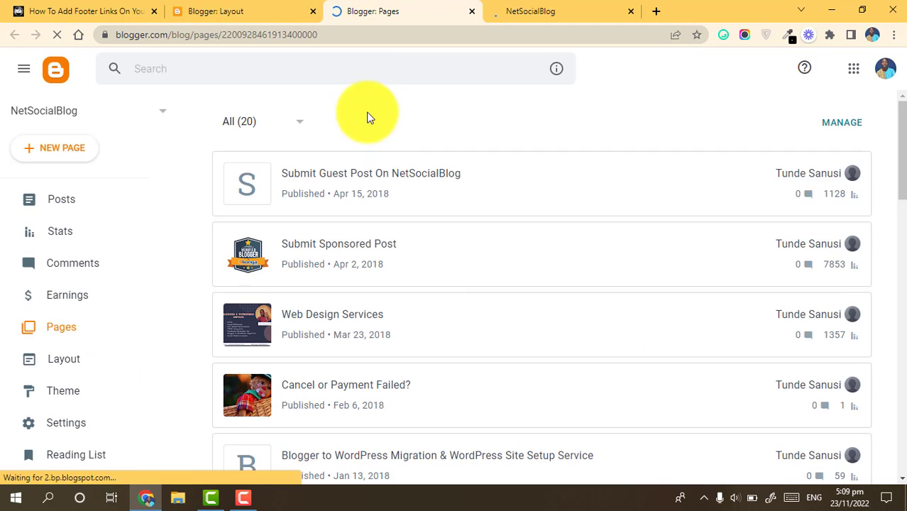
drag(899, 151, 899, 128)
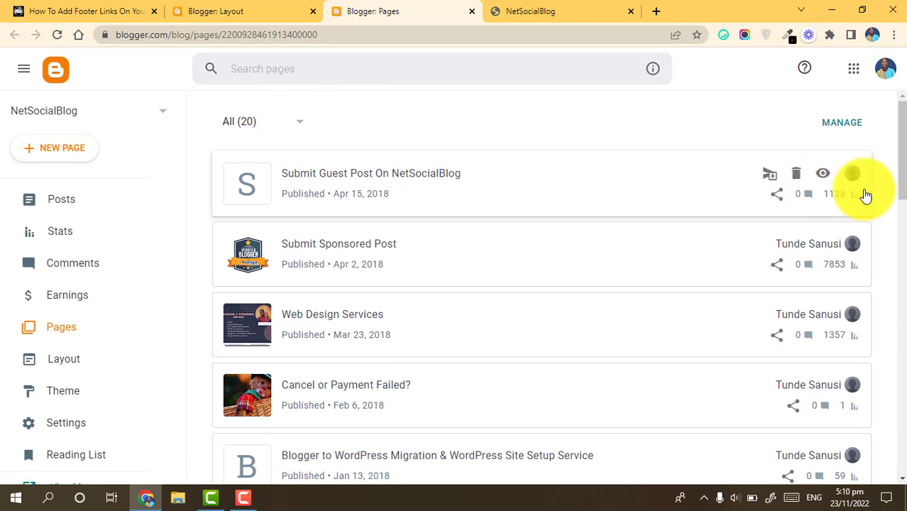
- Find the About page in the blog's Pages list and copy the address of its view link
key(ctrl+f)
text(about)
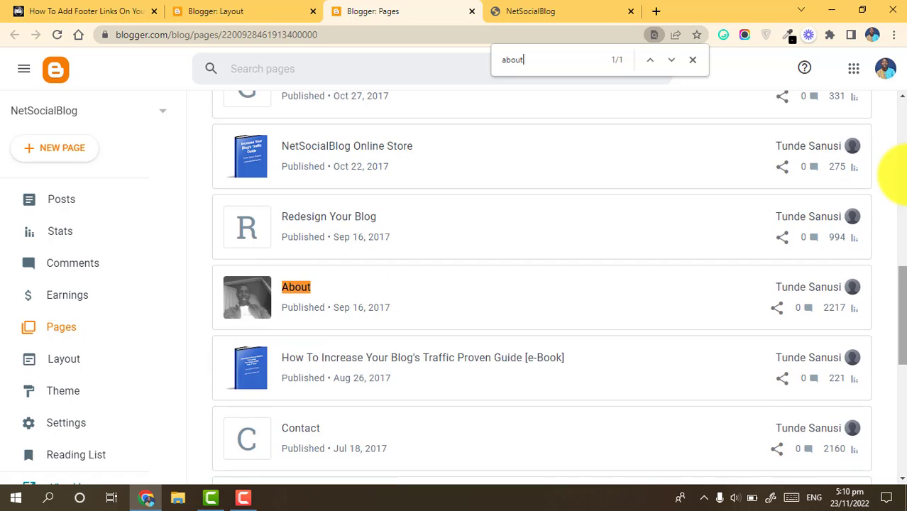
key(Escape)
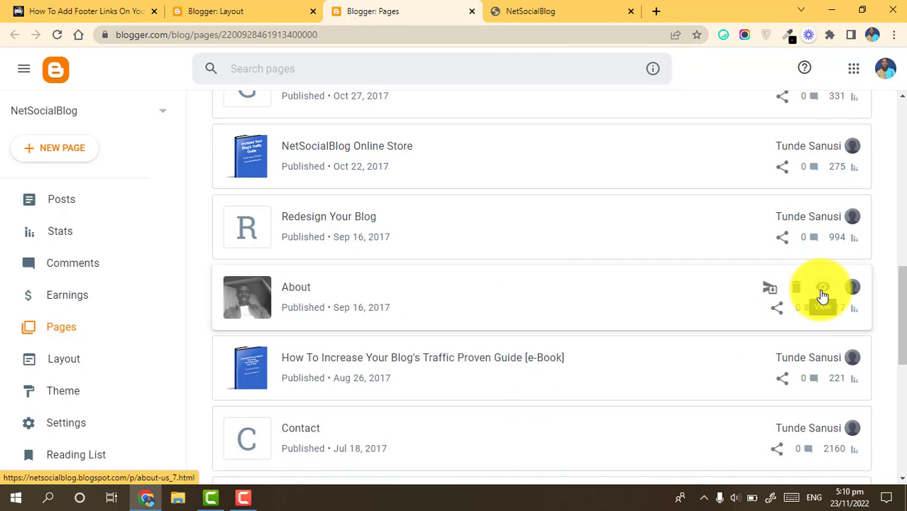
right_click(823, 293)
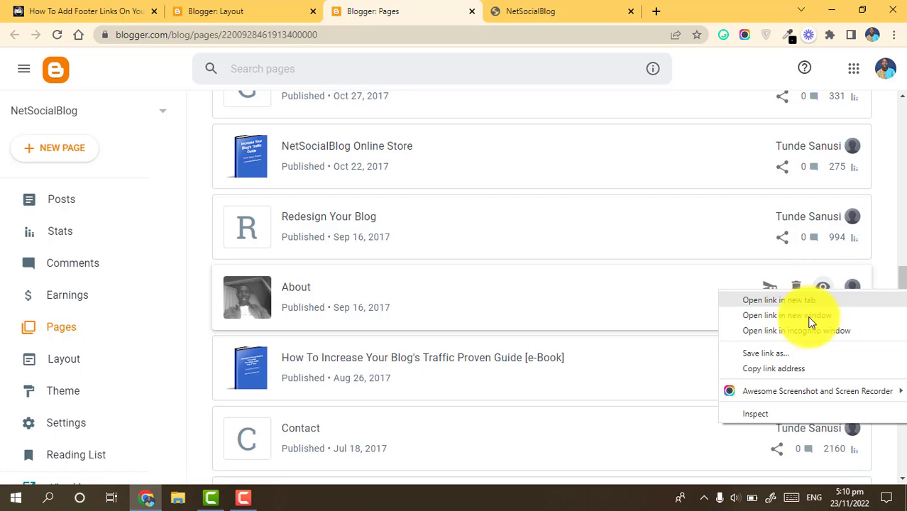
click(767, 369)
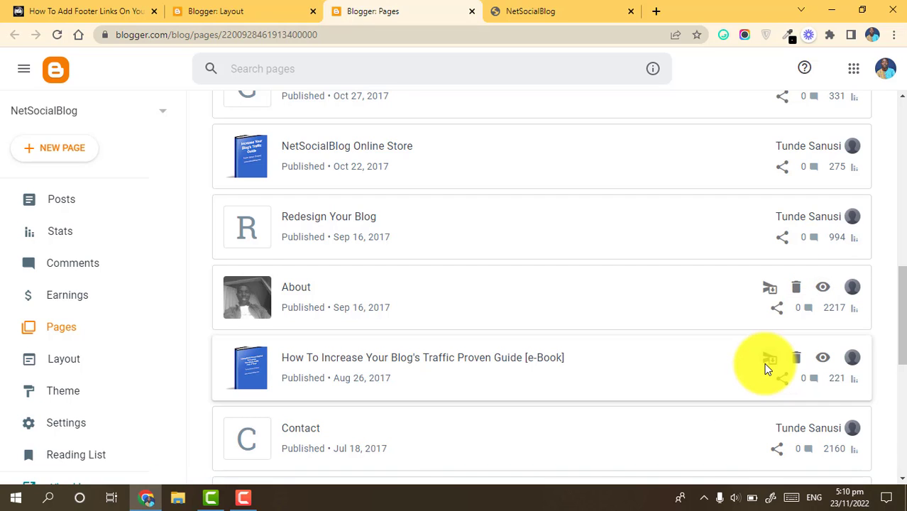
click(239, 13)
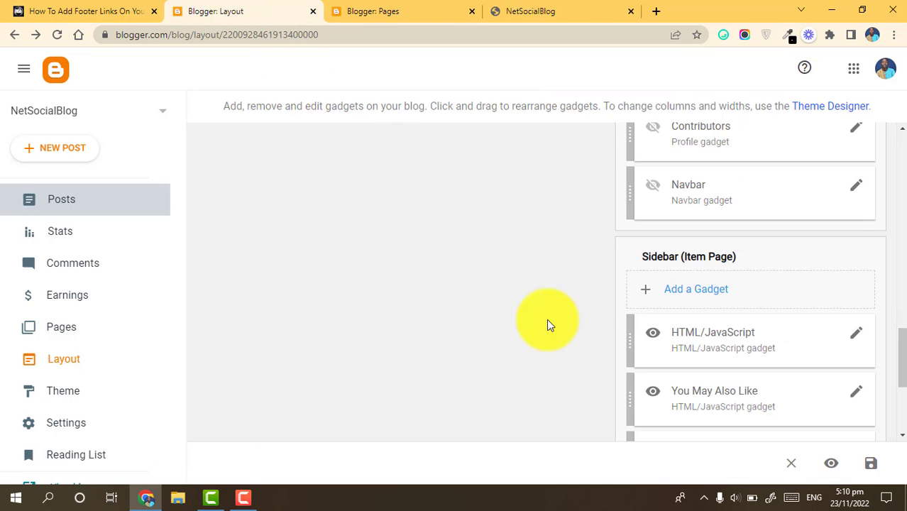
click(856, 333)
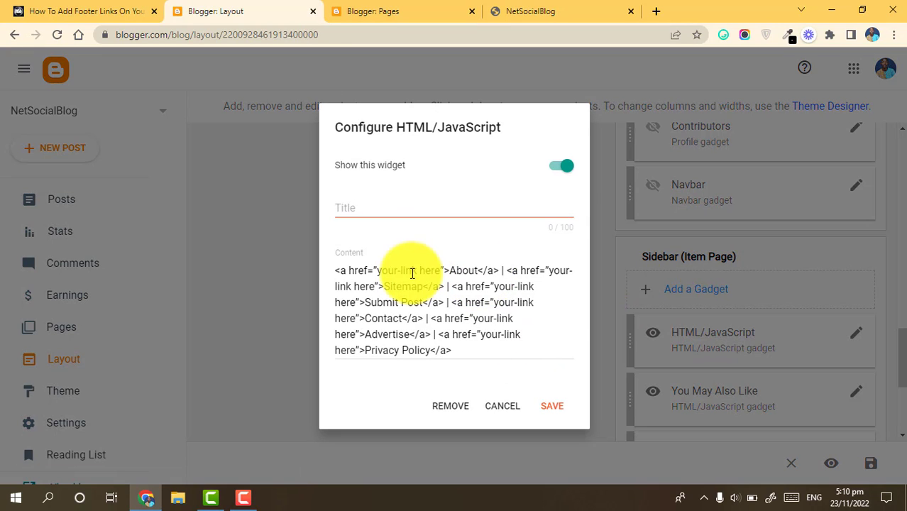
click(376, 270)
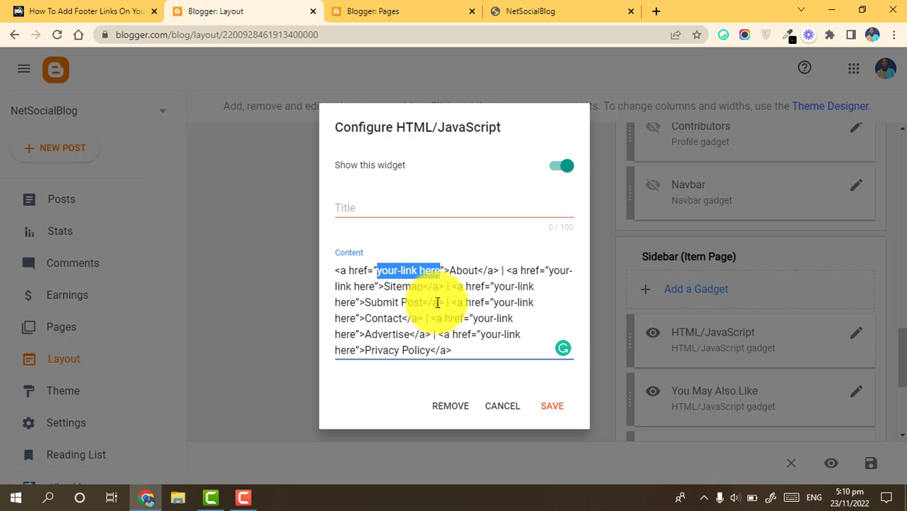
key(BackSpace)
key(ctrl+v)
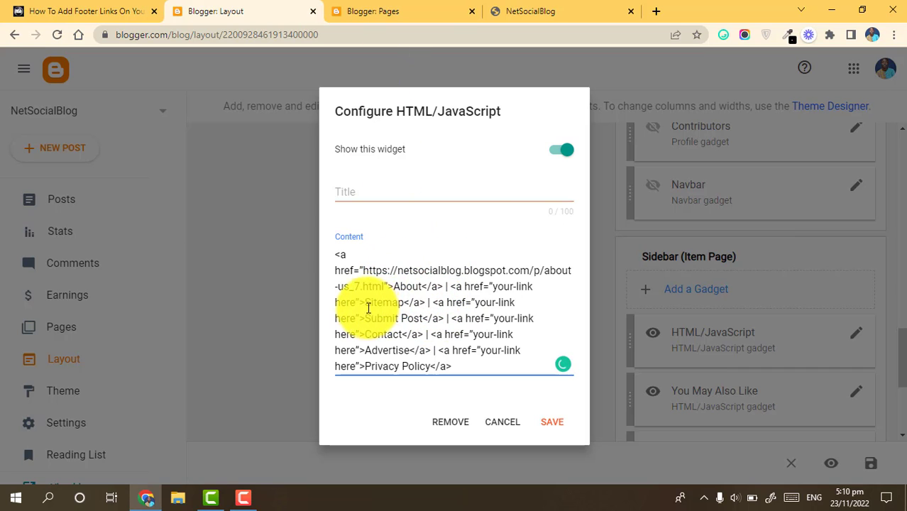
- Copy the view link address of the Sitemap page from the Pages list
click(398, 11)
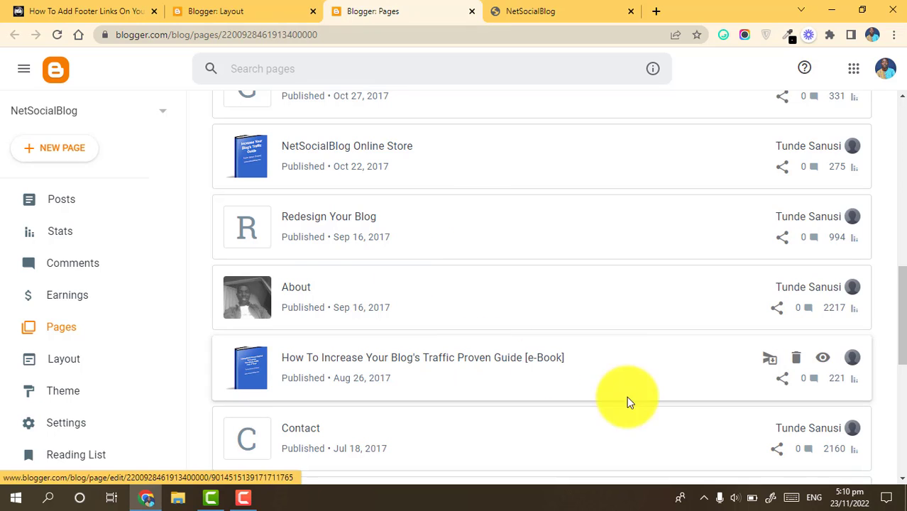
scroll(891, 379, down, 4)
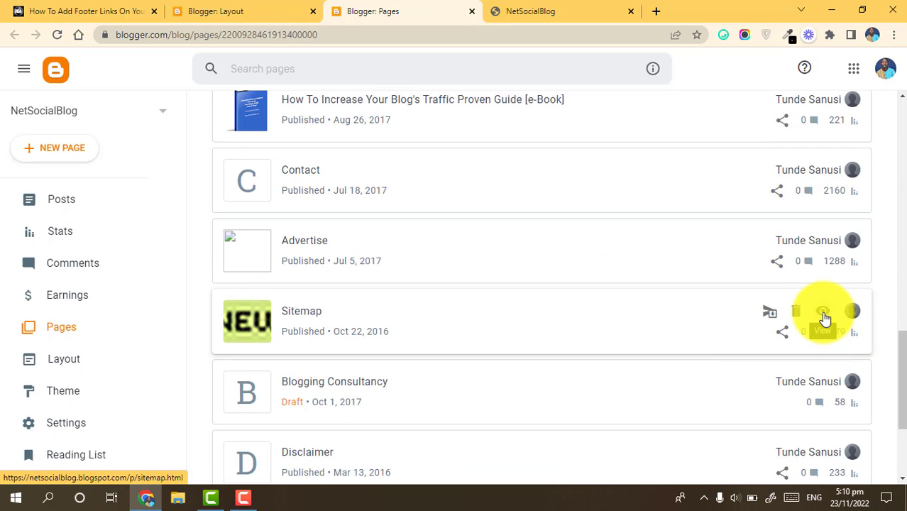
right_click(826, 319)
click(759, 388)
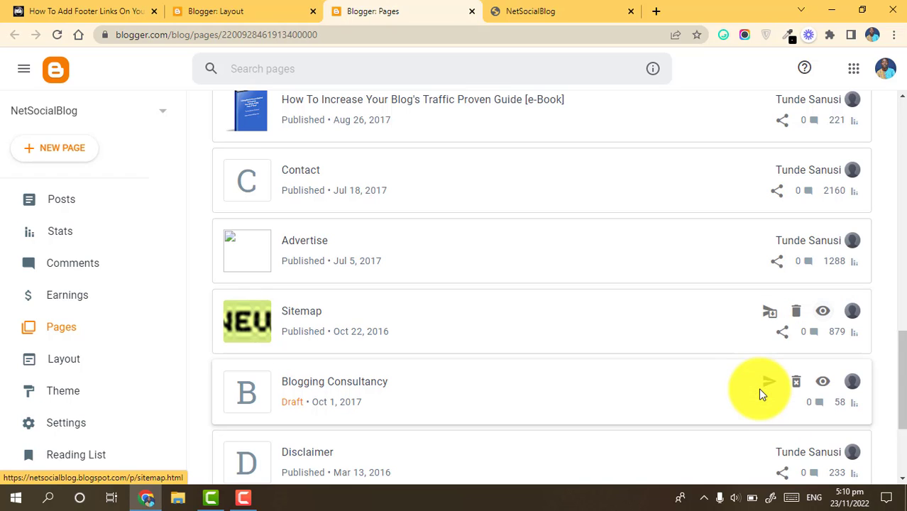
- Delete the Sitemap link and its extra separator from the gadget's code
click(213, 10)
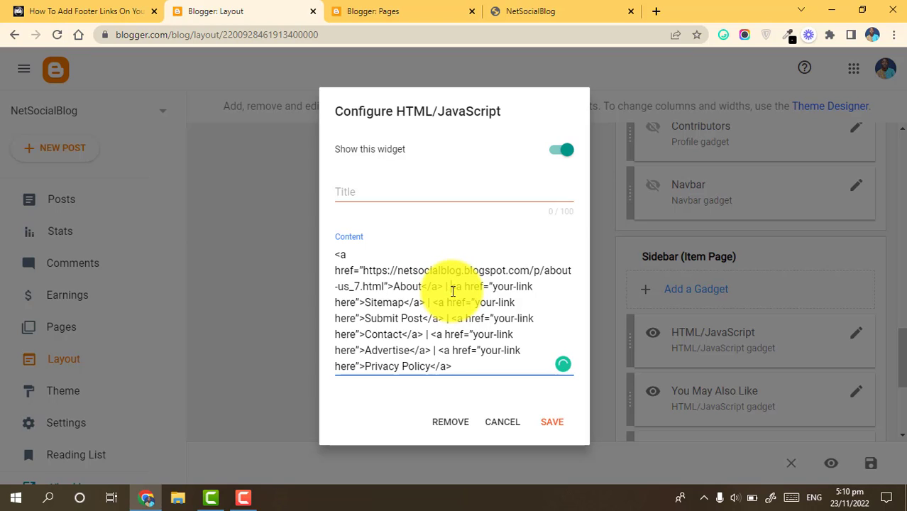
drag(450, 288, 424, 303)
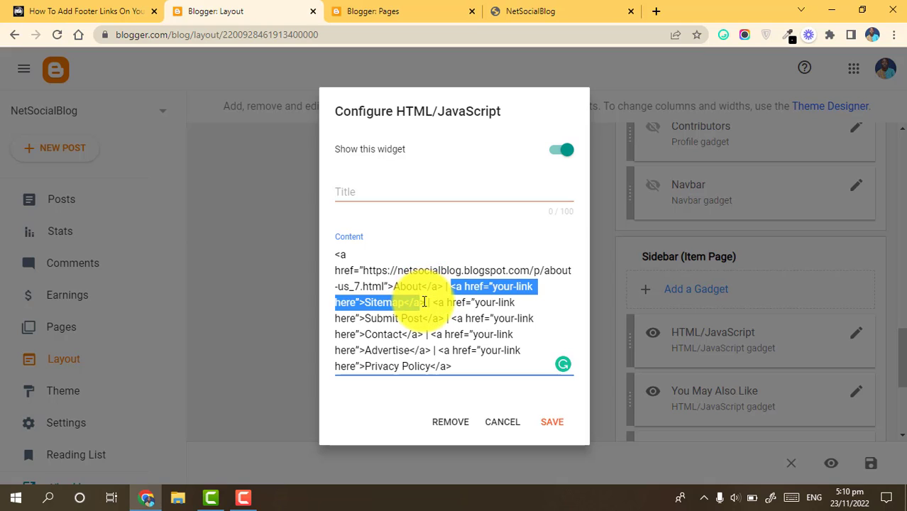
key(BackSpace)
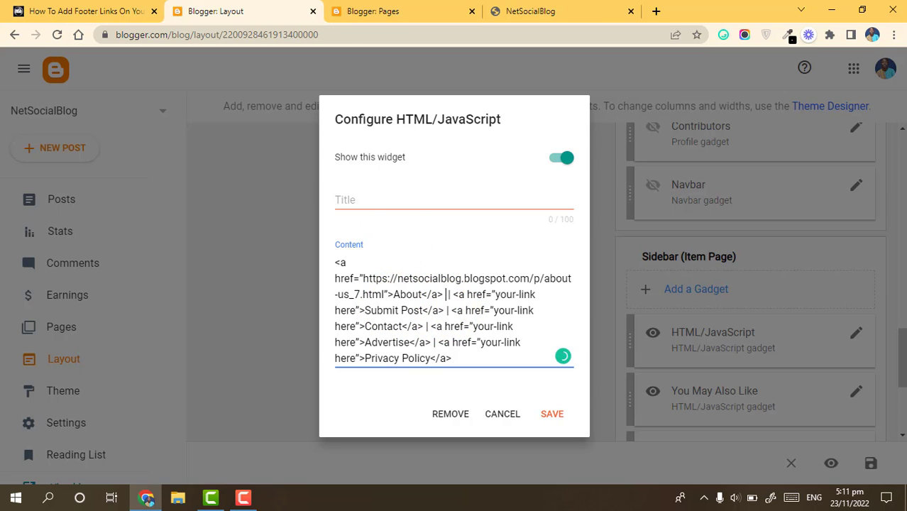
- Search the Pages list for "submit" and copy the view link address of Submit Guest Post On NetSocialBlog
click(373, 11)
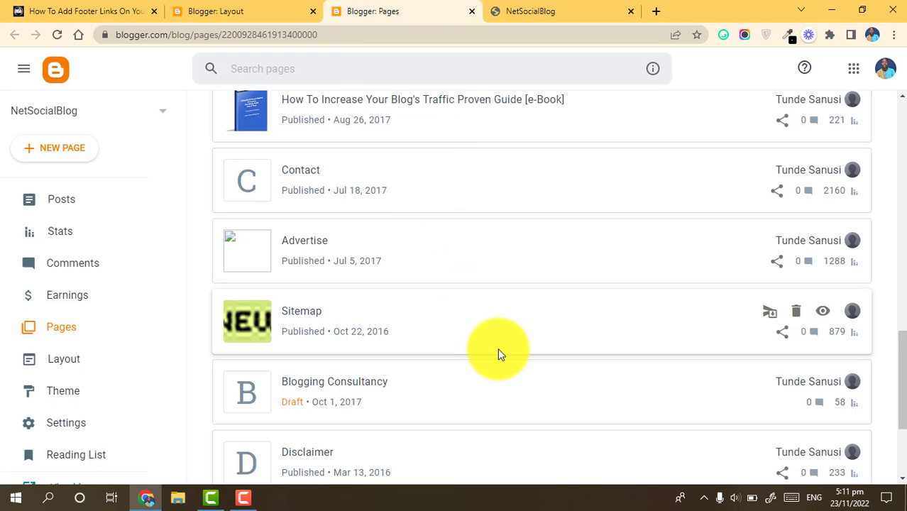
key(ctrl+f)
text(submit)
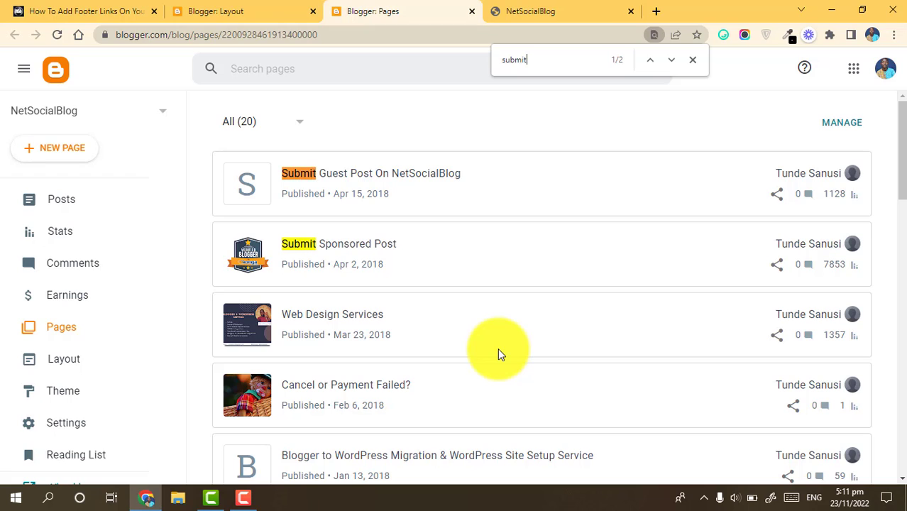
key(Escape)
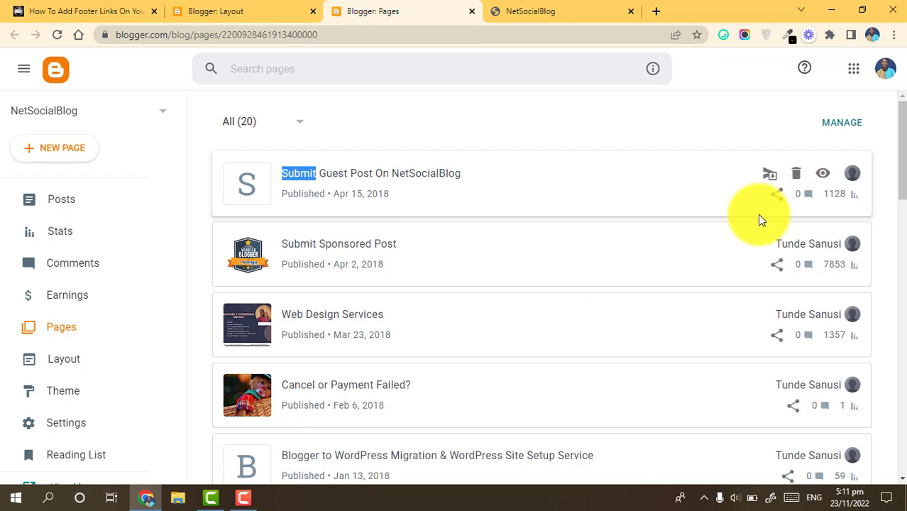
right_click(825, 177)
click(784, 251)
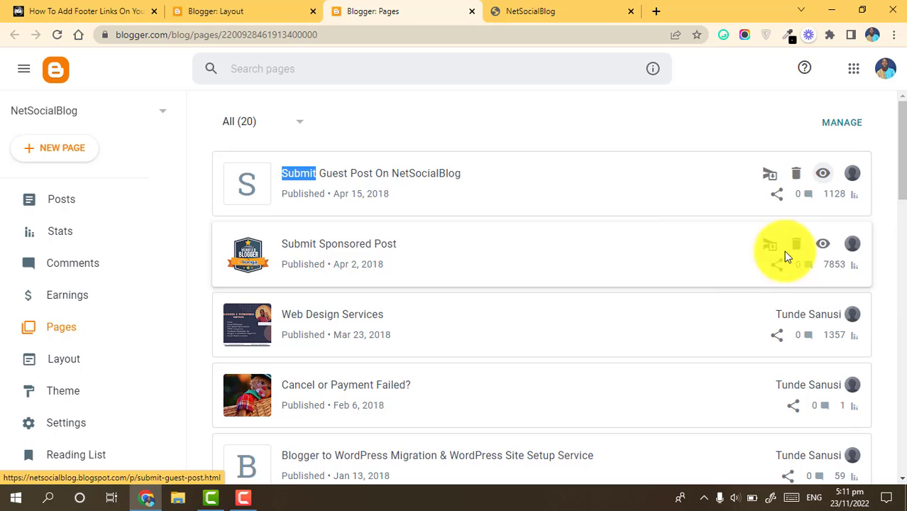
click(234, 11)
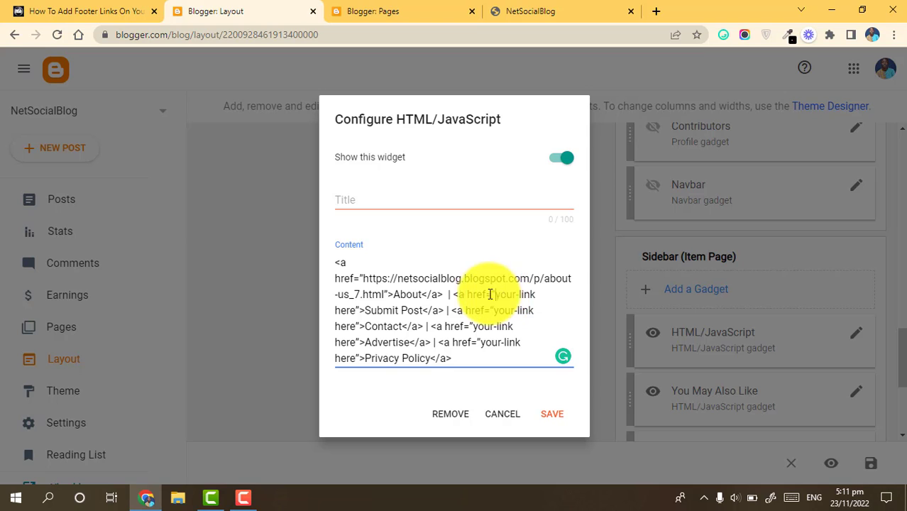
drag(495, 293, 361, 308)
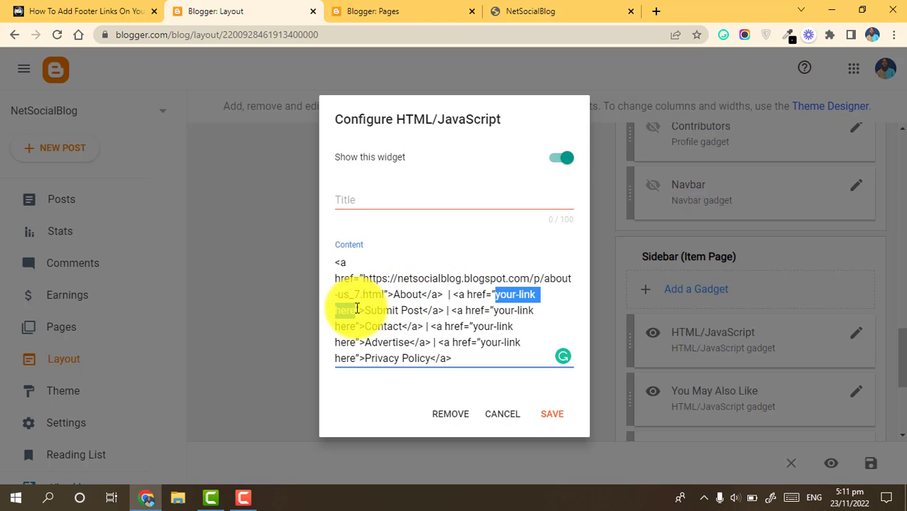
key(ctrl+v)
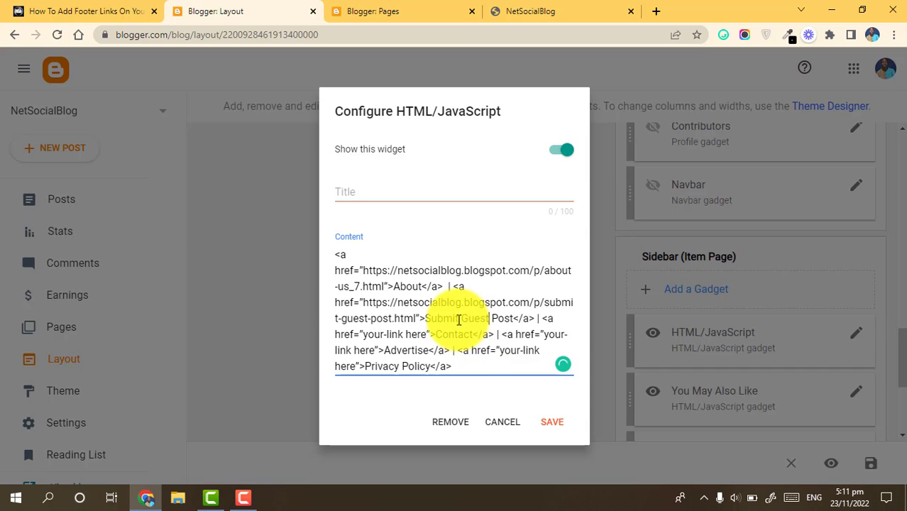
- Find the Contact page in the Pages list and copy the address of its view link
click(373, 10)
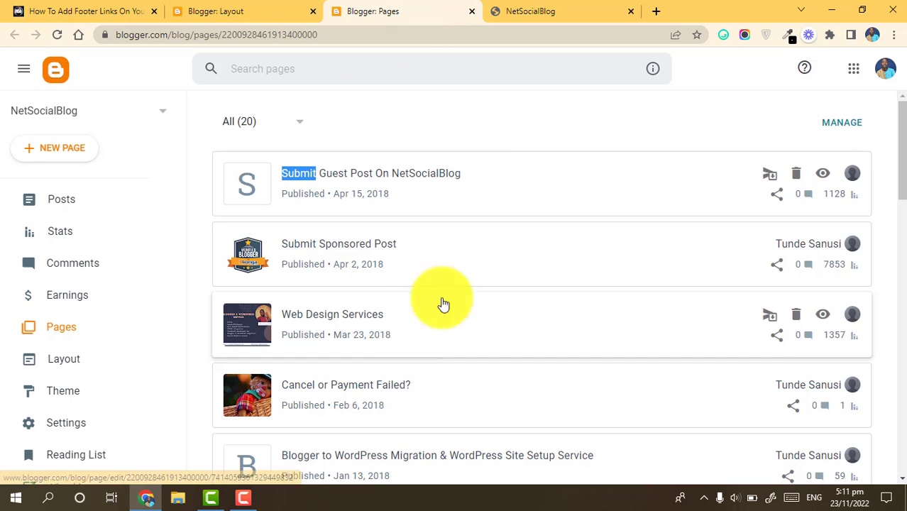
key(ctrl+f)
text(contact)
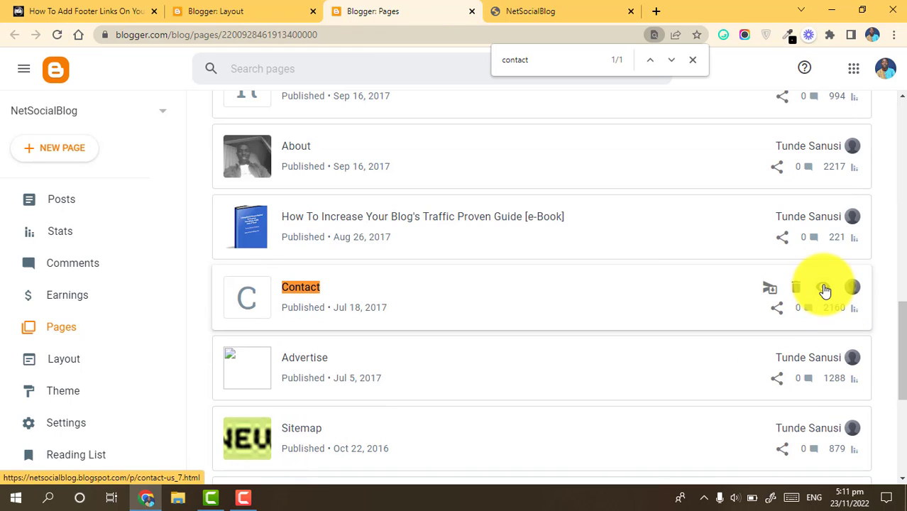
right_click(824, 289)
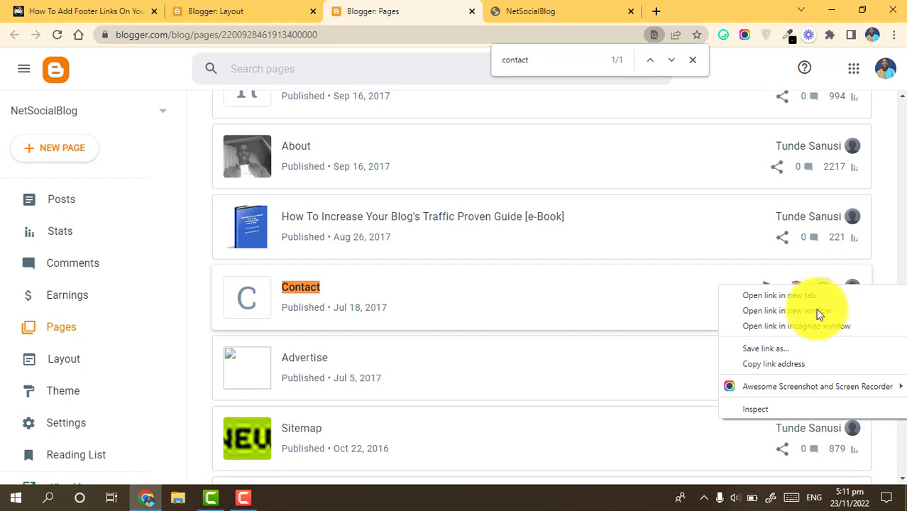
click(770, 363)
click(249, 6)
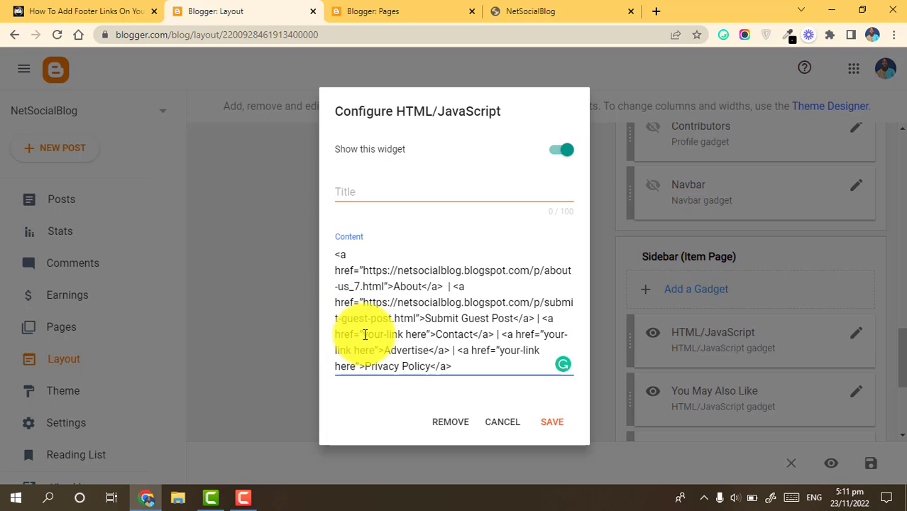
drag(363, 334, 420, 334)
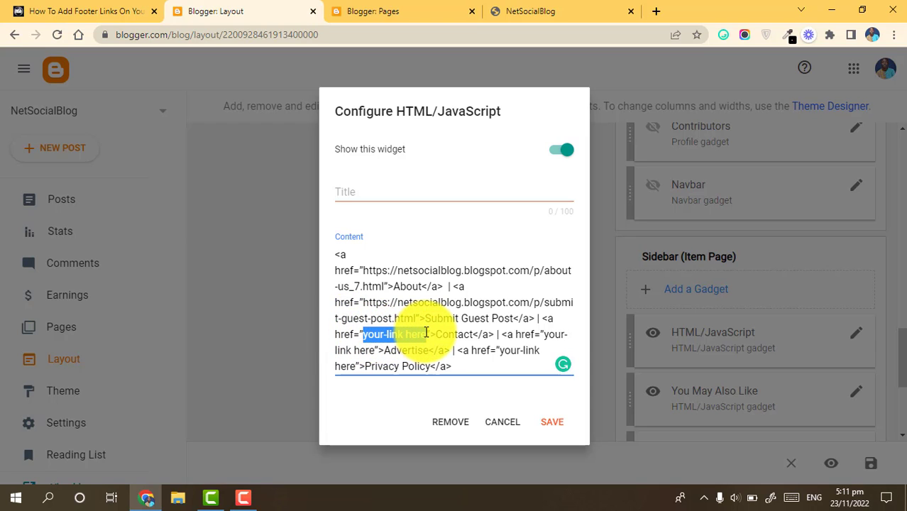
key(BackSpace)
key(ctrl+v)
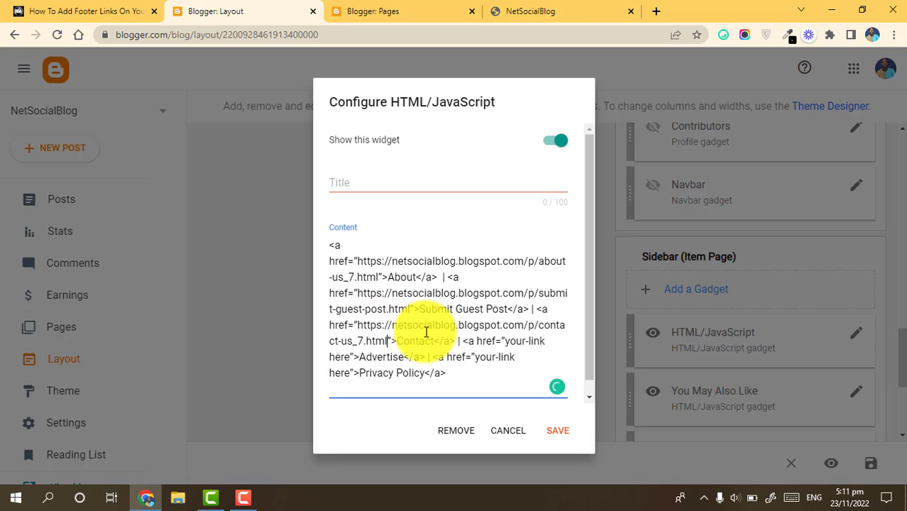
- Find the Advertise page in the Pages list and copy the address of its view link
click(373, 11)
text(adverti)
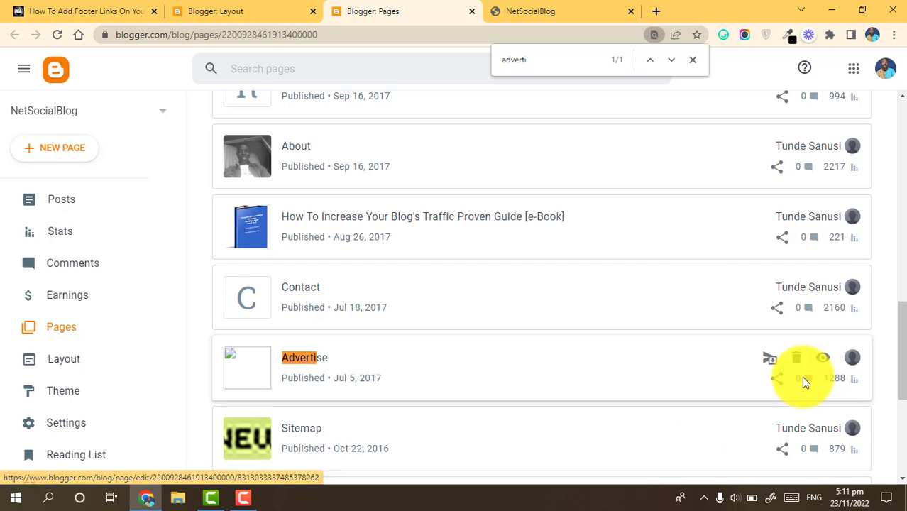
right_click(825, 360)
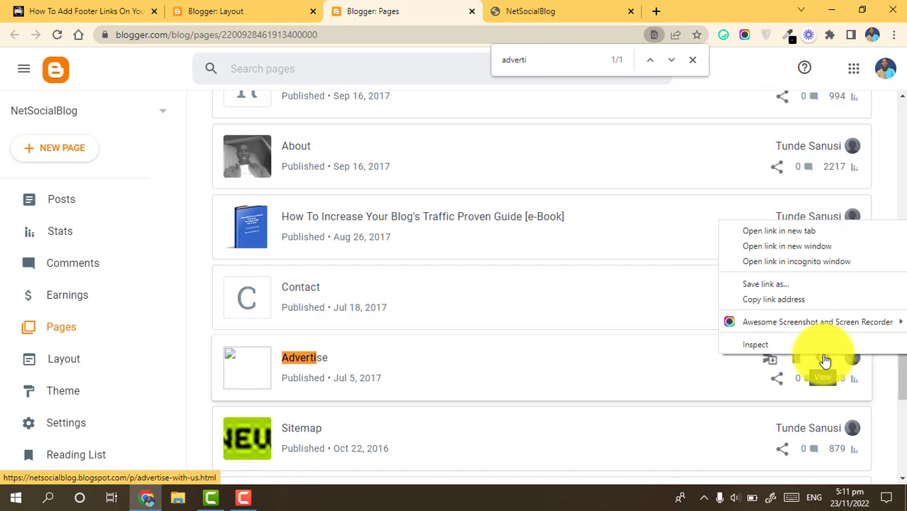
click(780, 304)
click(297, 4)
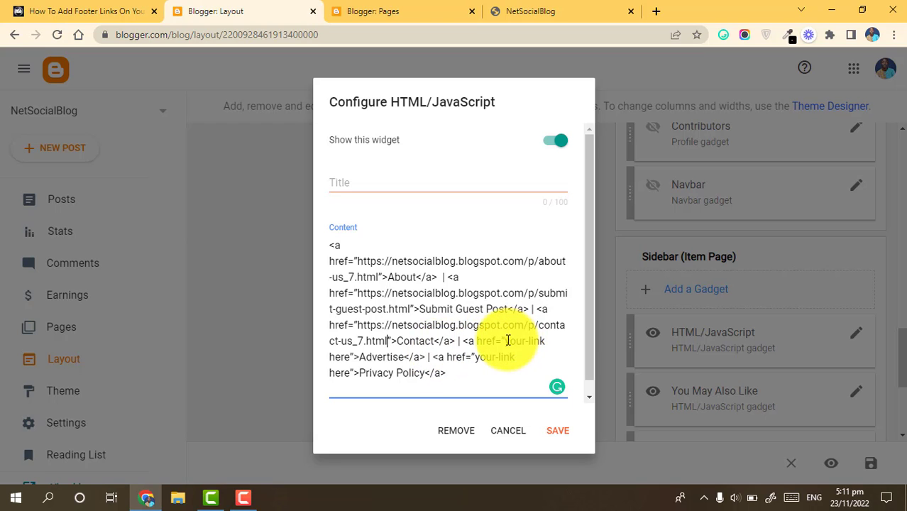
drag(505, 342, 350, 355)
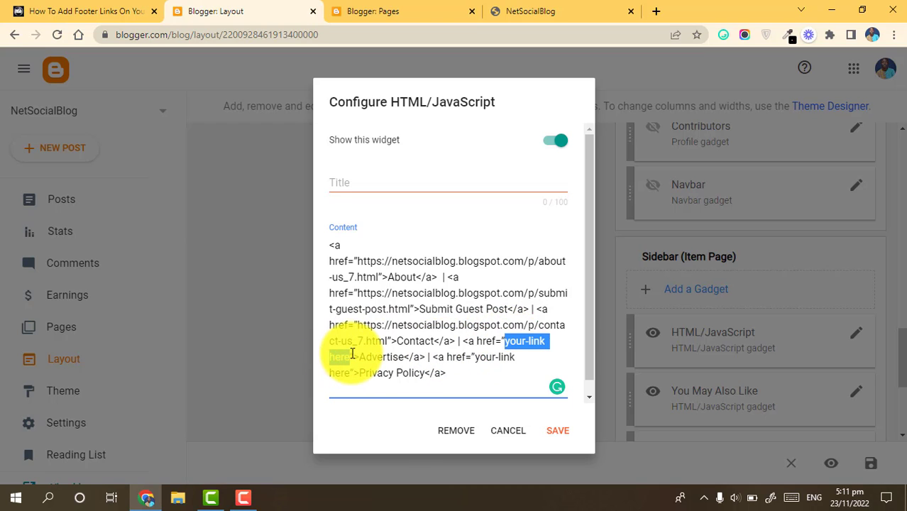
key(ctrl+v)
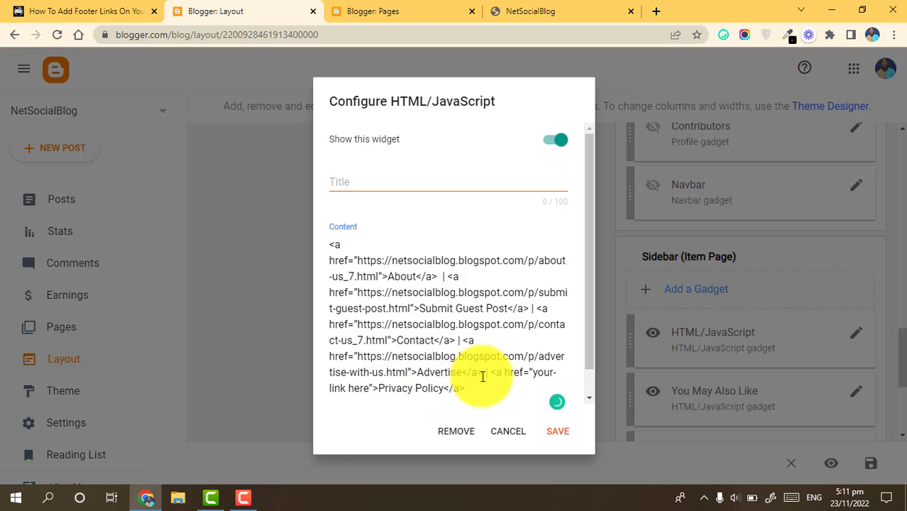
- Delete the Privacy Policy link and its separator from the end of the code and save the gadget
drag(487, 375, 485, 398)
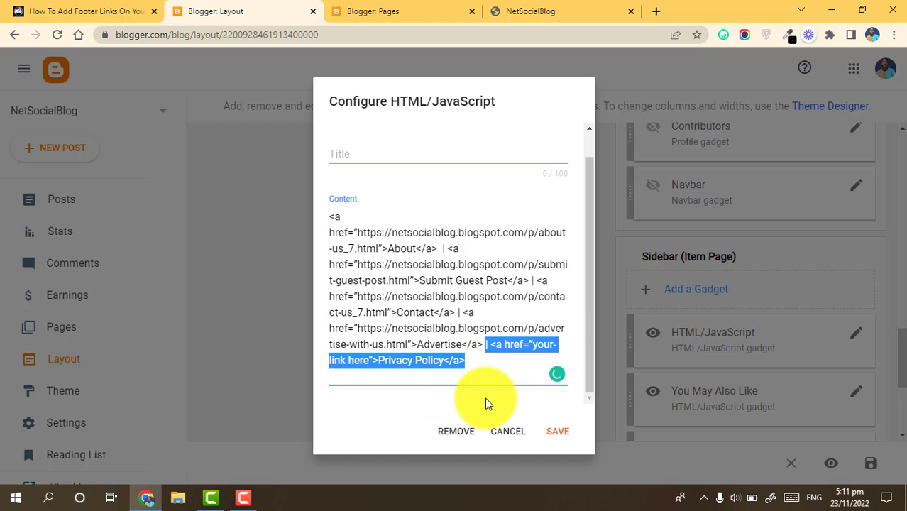
key(BackSpace)
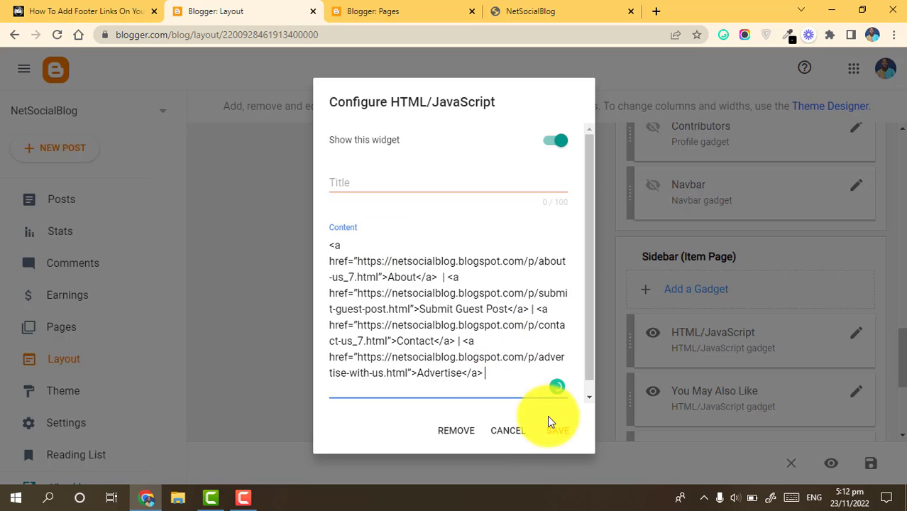
click(558, 448)
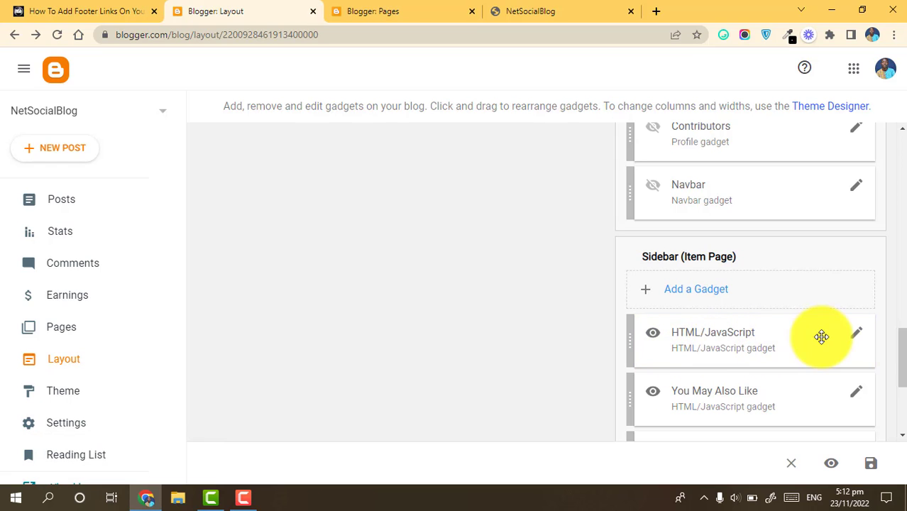
- Move the existing HTML/JavaScript gadget from the Footer section into the Sidebar (Item Page) section, above Popular Categories
drag(902, 343, 902, 348)
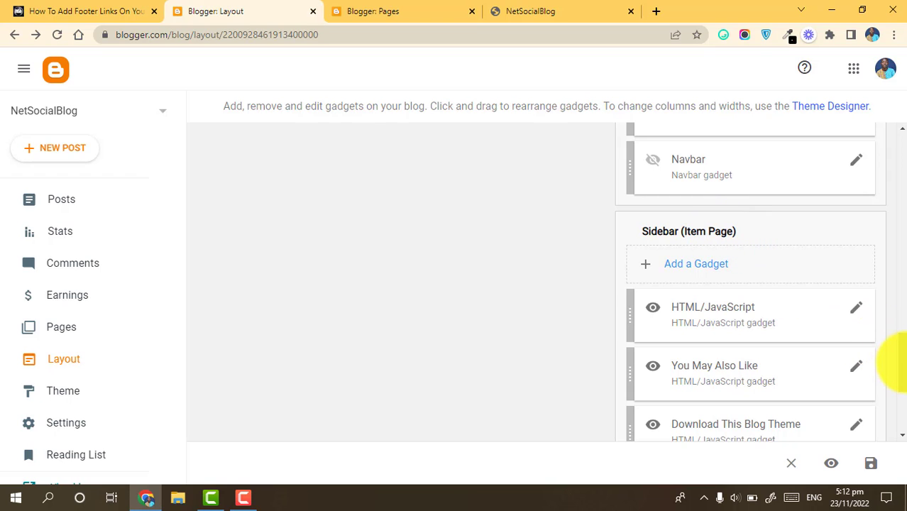
drag(903, 369, 902, 399)
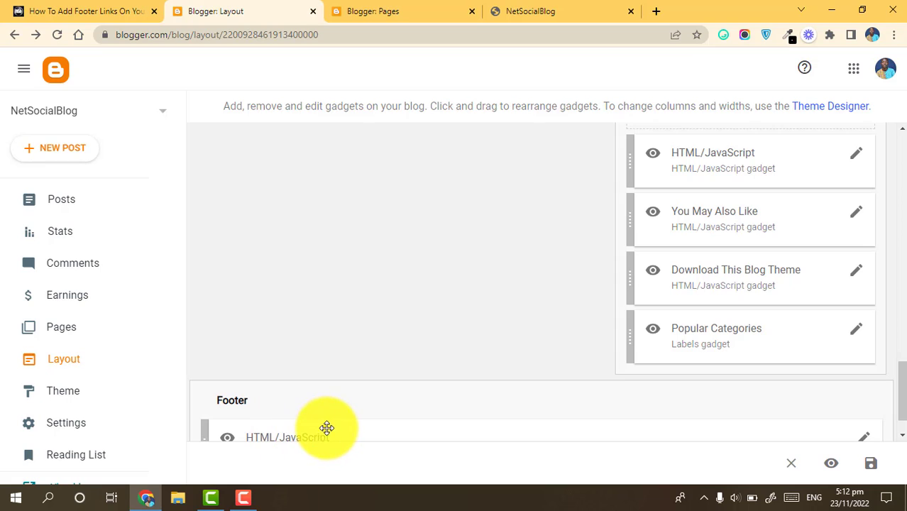
drag(903, 391, 903, 394)
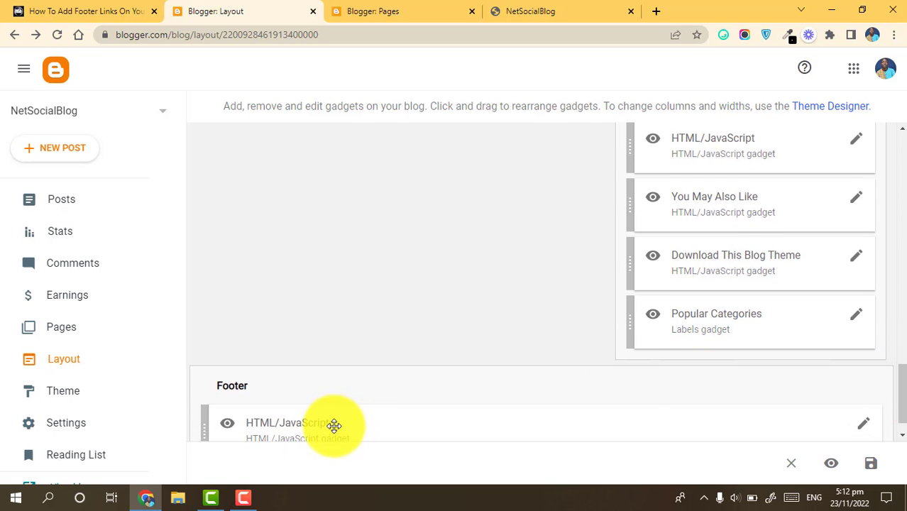
drag(334, 424, 734, 274)
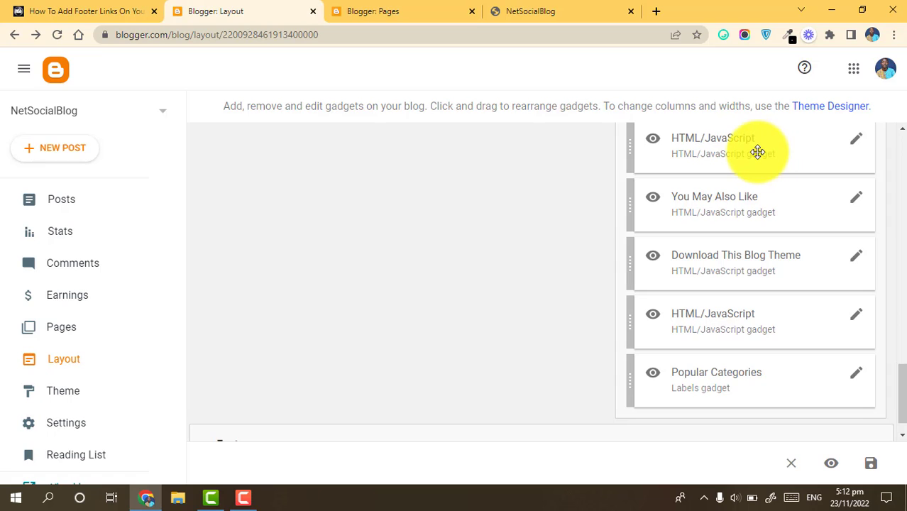
- Move the HTML/JavaScript gadget with the new links from the Sidebar (Item Page) section into the Footer section and save the layout
drag(739, 154, 721, 399)
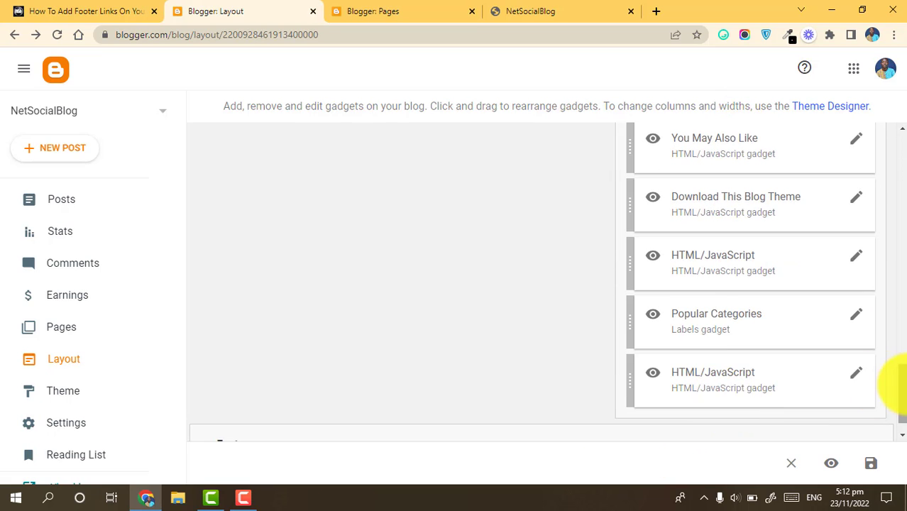
drag(906, 385, 906, 407)
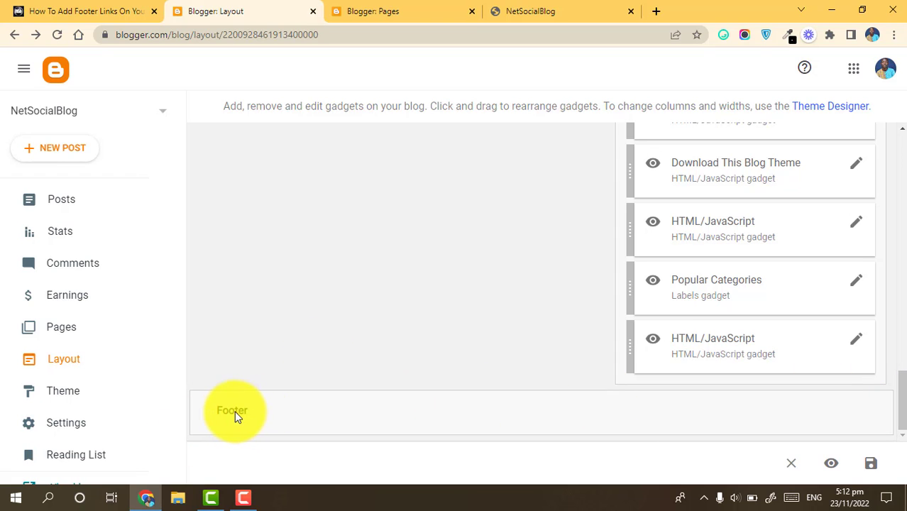
drag(709, 348, 370, 429)
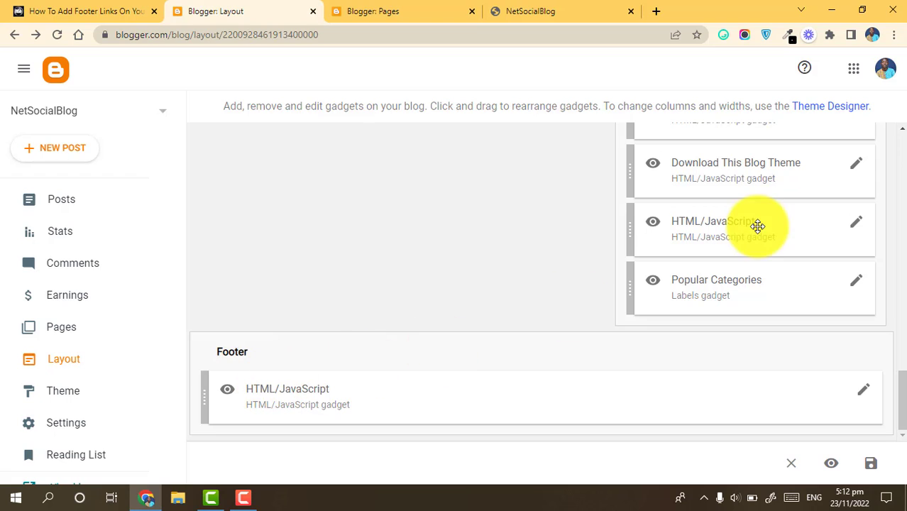
click(872, 467)
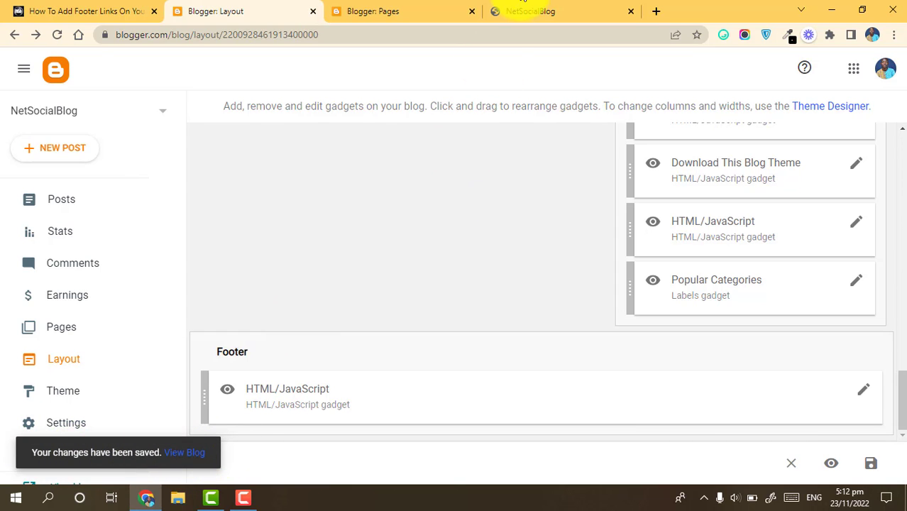
- Check the placement of the new footer links at the end of the published blog's home page
click(523, 4)
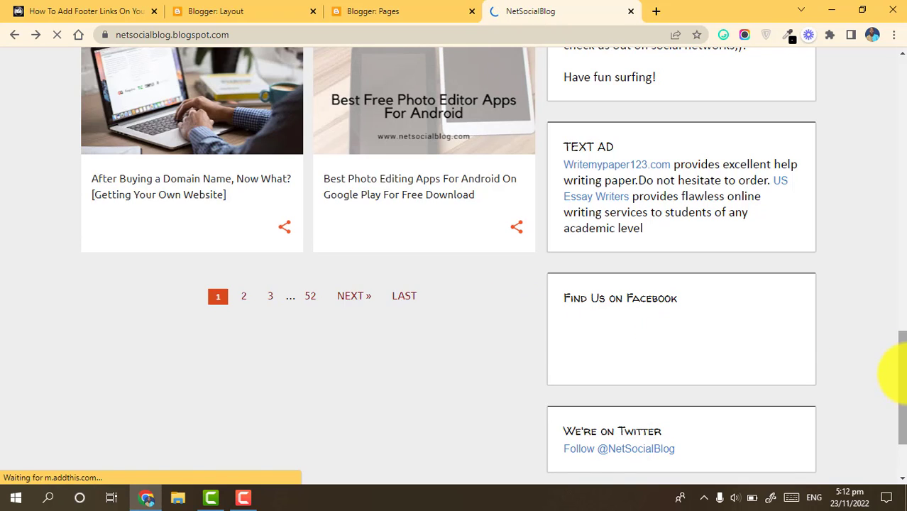
drag(904, 378, 903, 465)
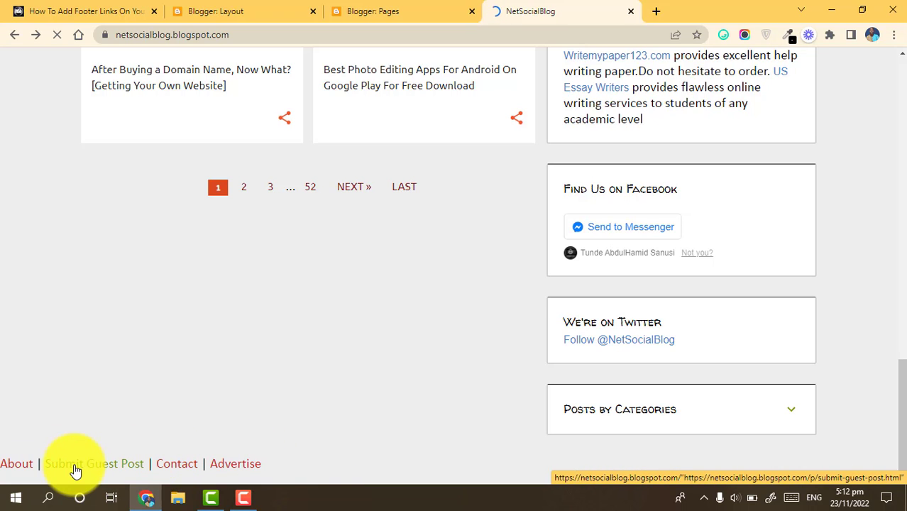
- Wrap the Footer gadget's link code in <center> and </center> tags and save the gadget
click(328, 8)
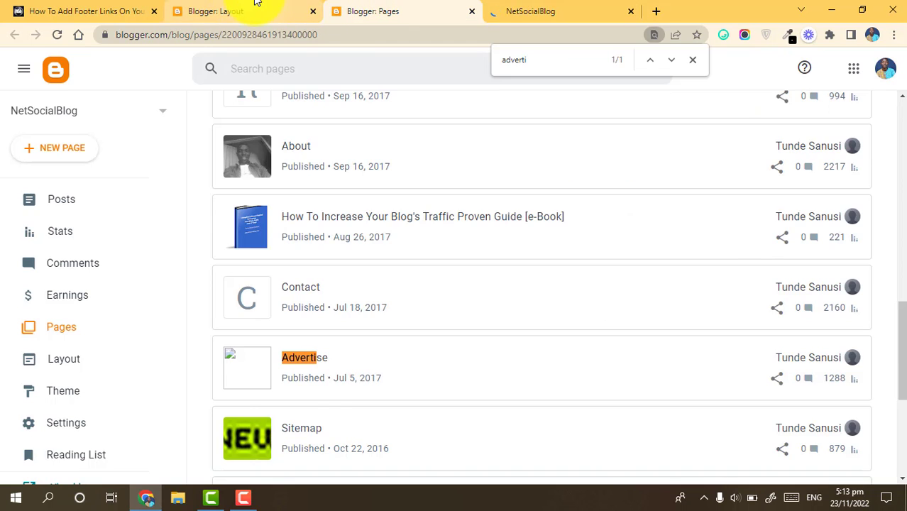
click(235, 10)
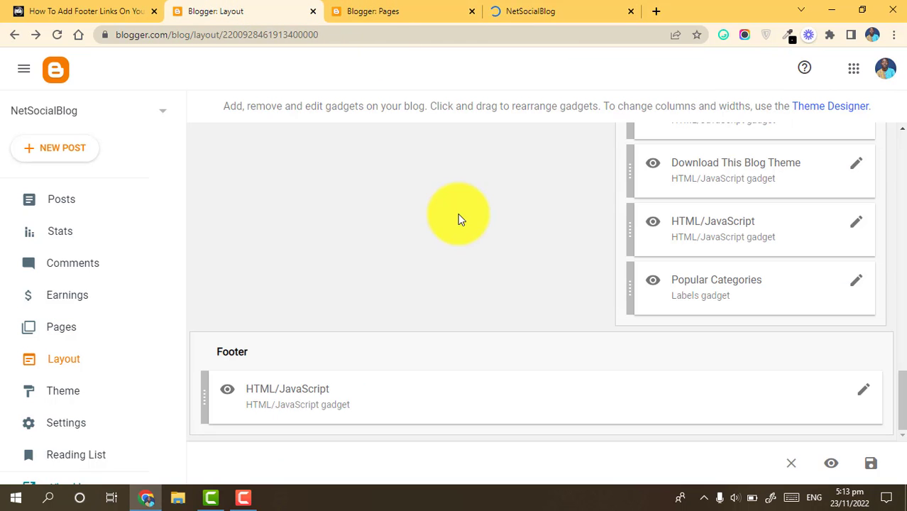
click(865, 395)
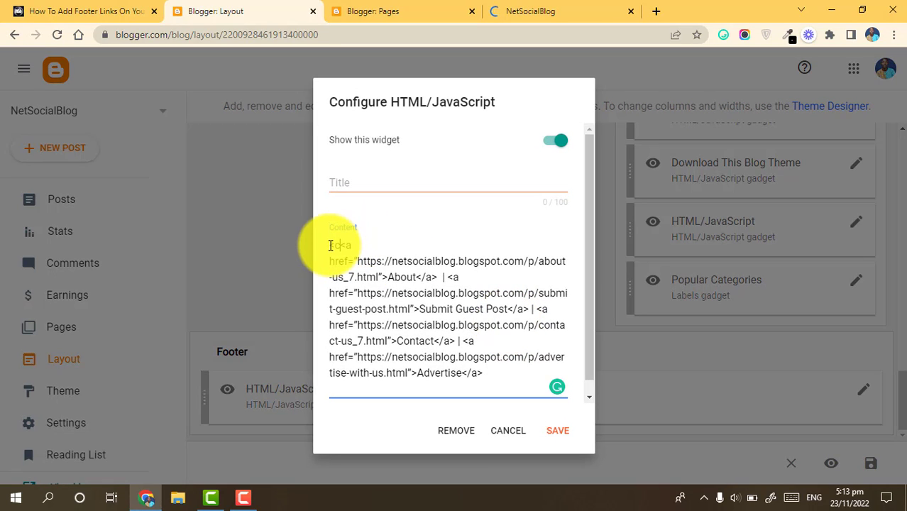
key(Return)
key(Return)
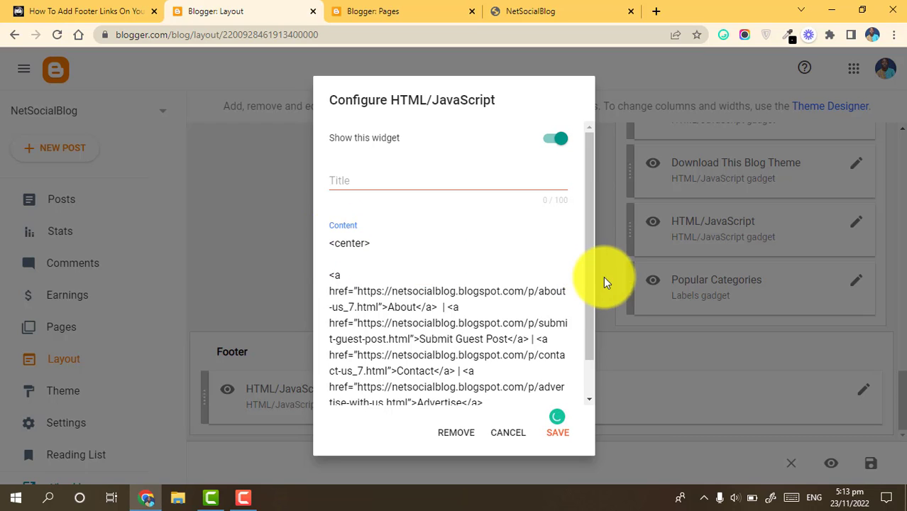
scroll(587, 288, down, 1)
click(497, 366)
key(Return)
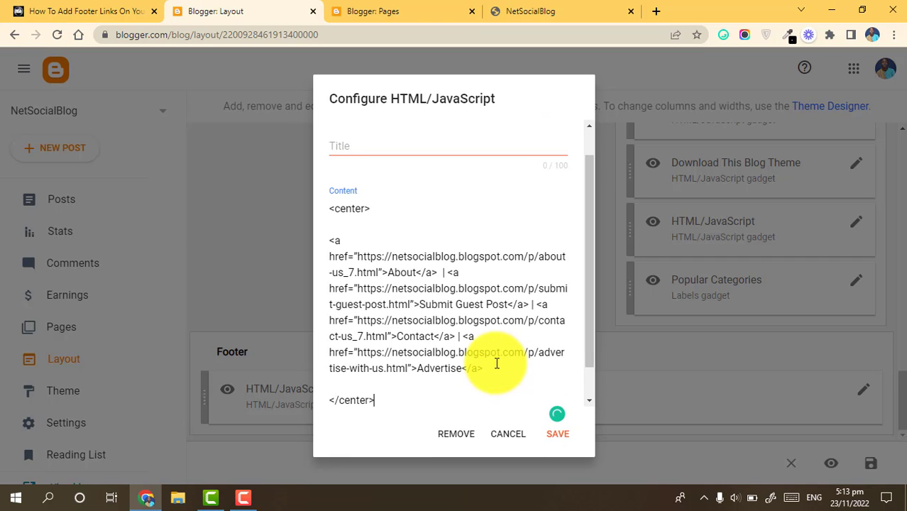
click(560, 426)
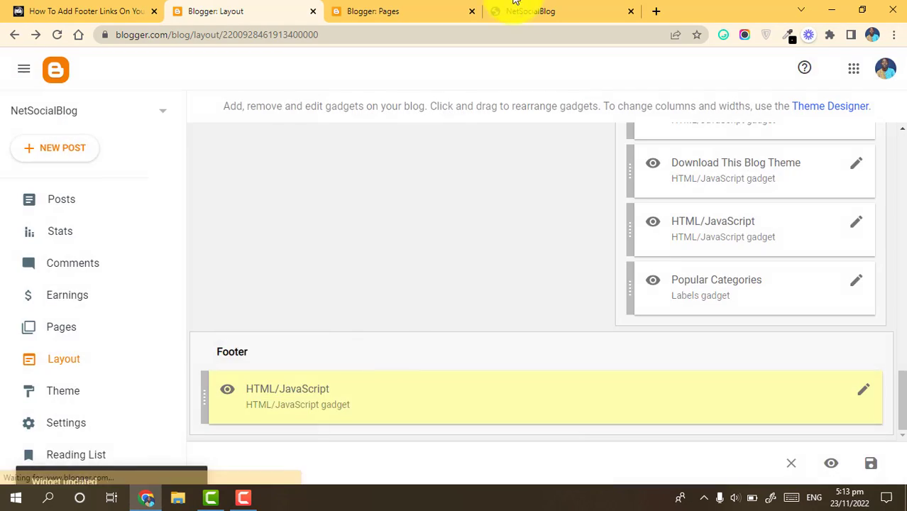
- Check the alignment of the footer links on the published blog after the gadget edit
click(545, 5)
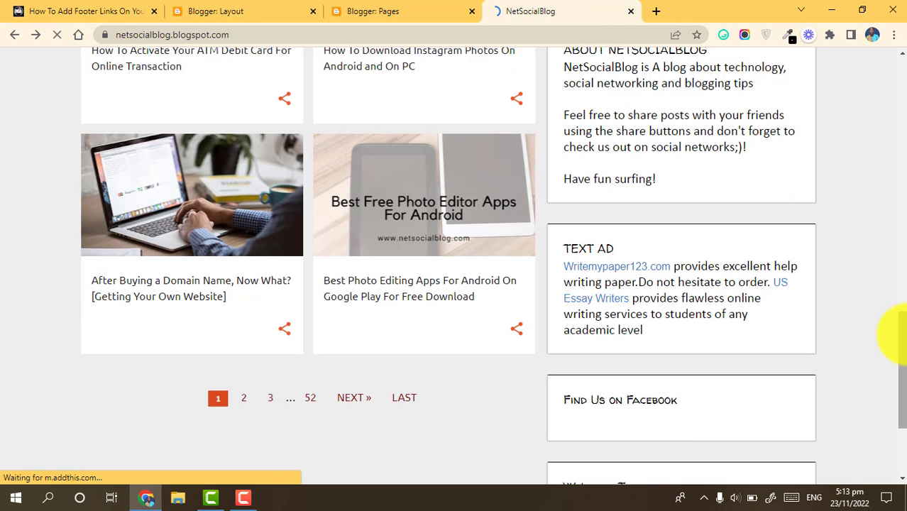
scroll(904, 465, down, 3)
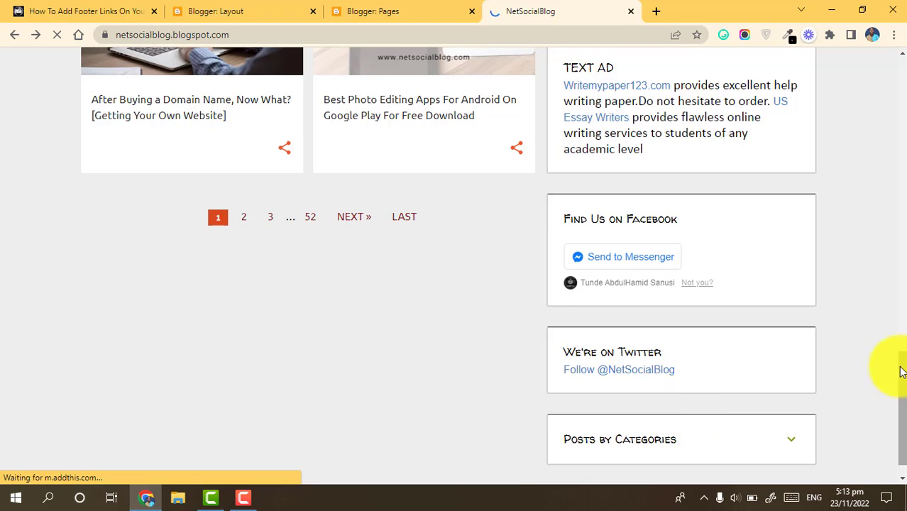
scroll(902, 372, down, 1)
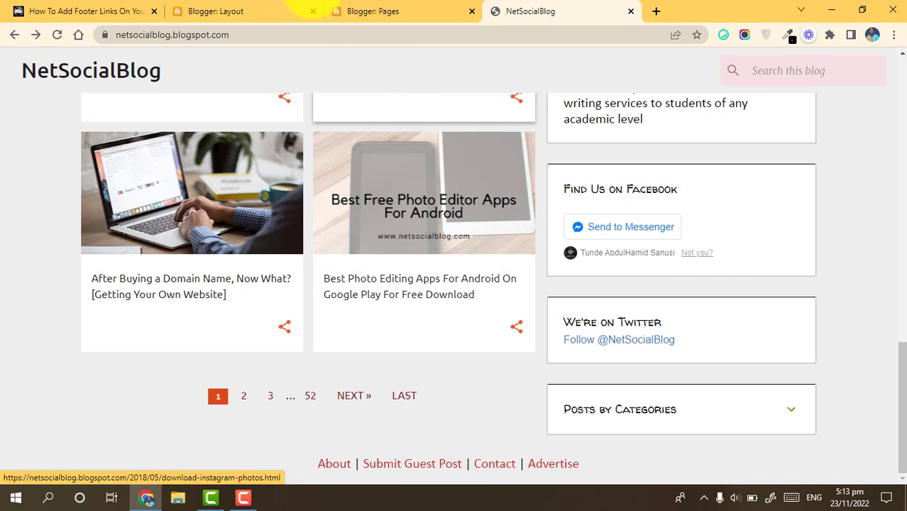
- Move the new links gadget out of the Footer section into the Sidebar (Item Page) section, above Popular Categories
click(238, 11)
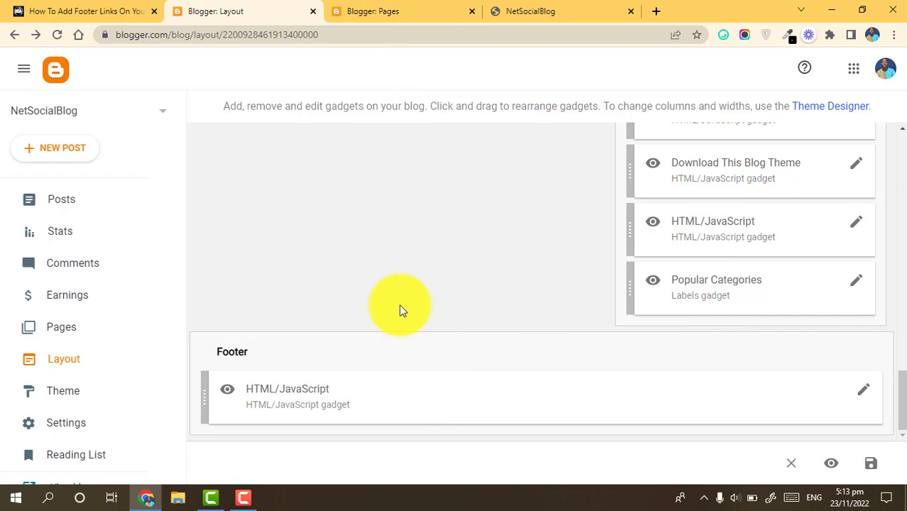
drag(330, 385, 320, 446)
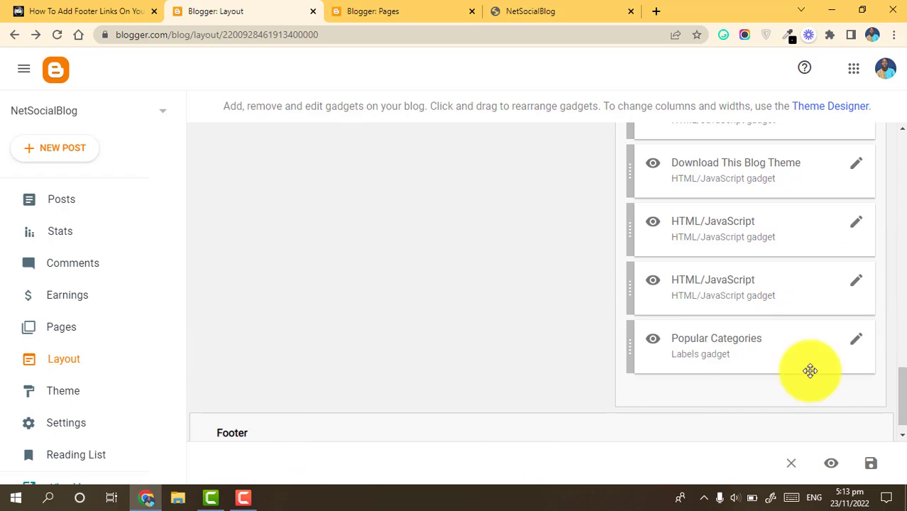
scroll(897, 398, down, 1)
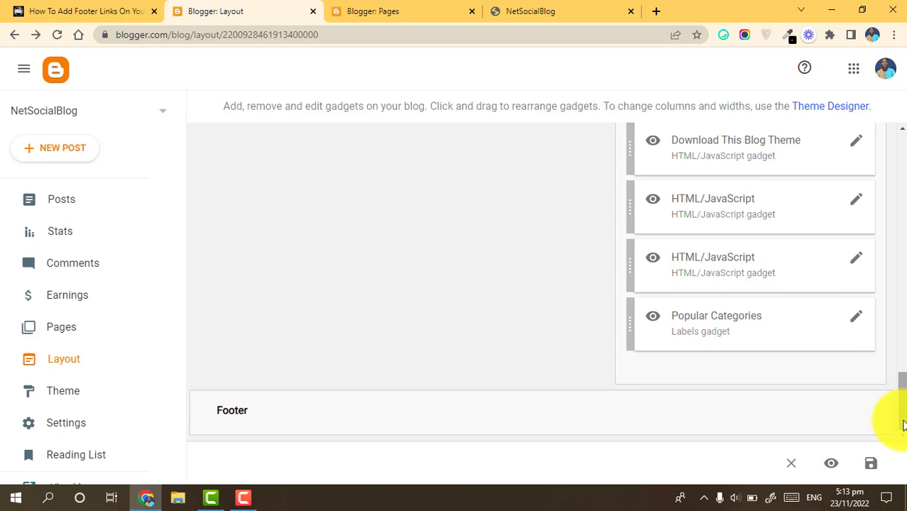
- Identify the HTML/JavaScript gadget with the original footer code starting with the Home link, move it back into the Footer section and save the layout
click(855, 268)
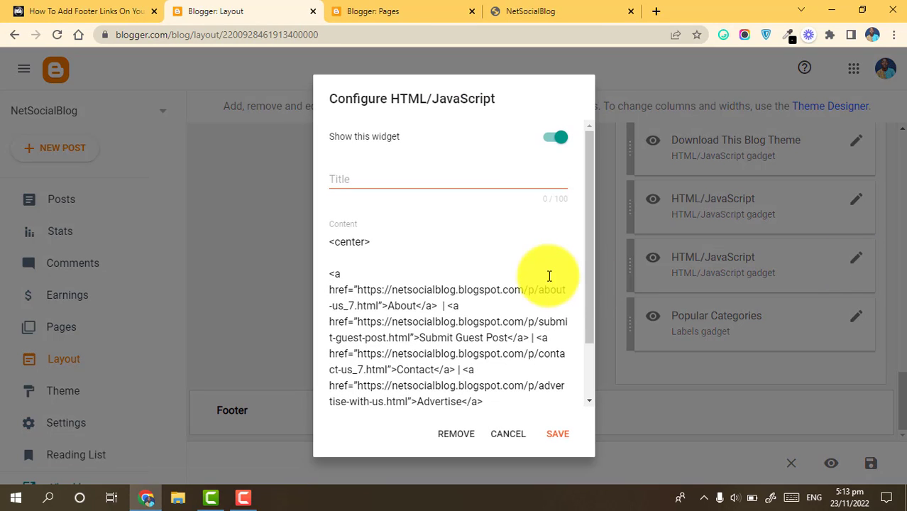
scroll(584, 277, down, 1)
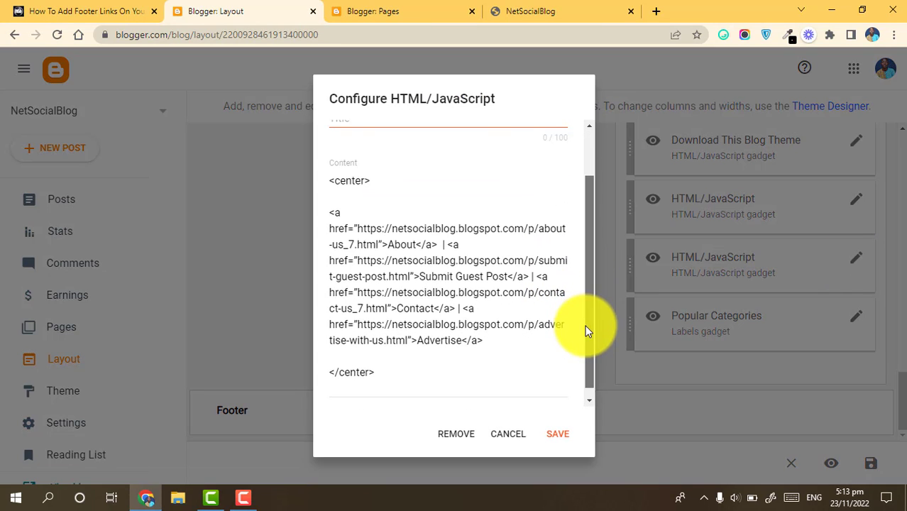
click(518, 431)
click(857, 205)
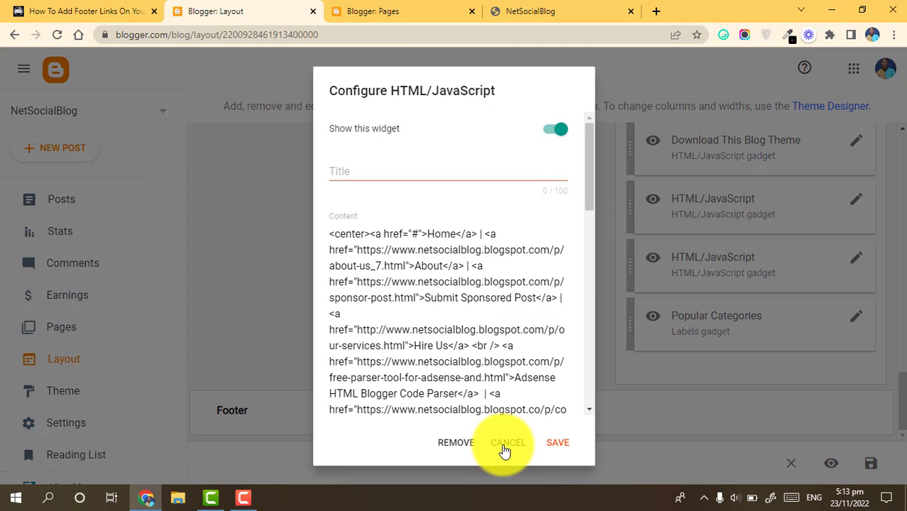
click(507, 441)
drag(713, 210, 314, 430)
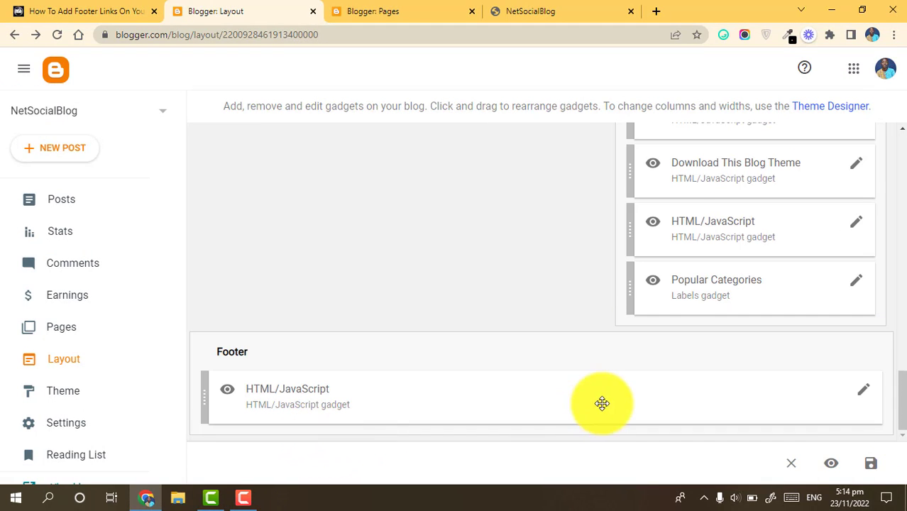
click(872, 464)
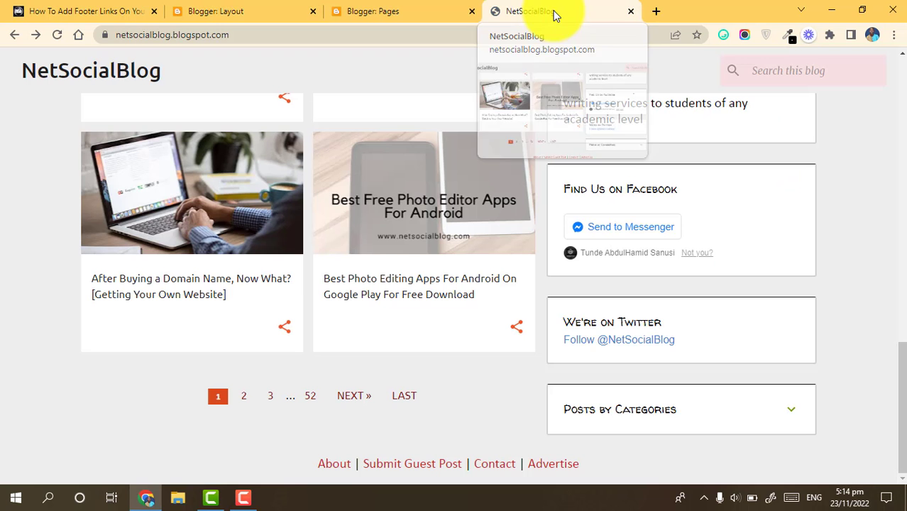
- Return to the published blog and try to open its home page from the header logo on the Start Here page
click(553, 10)
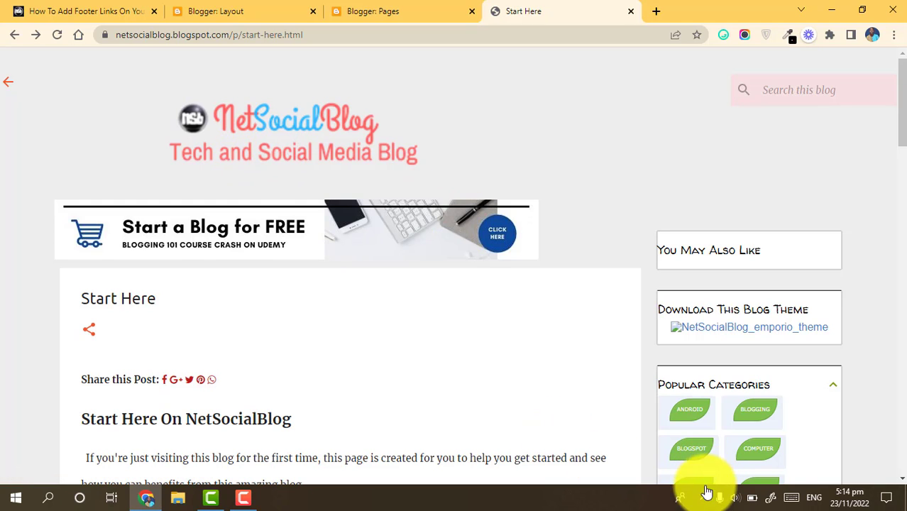
click(299, 117)
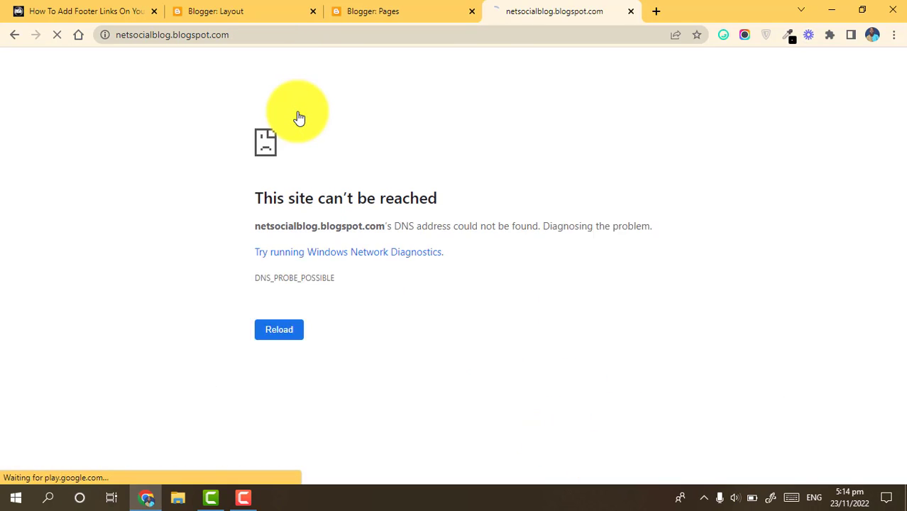
click(17, 37)
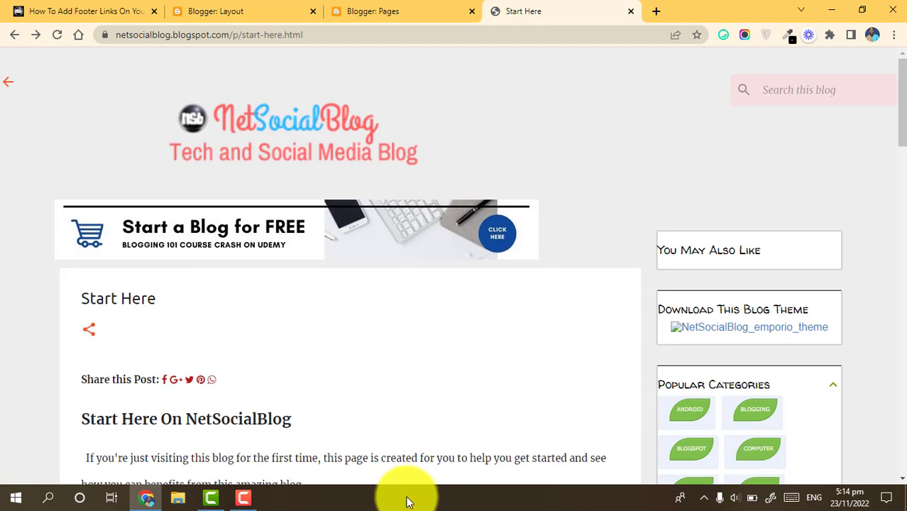
click(702, 499)
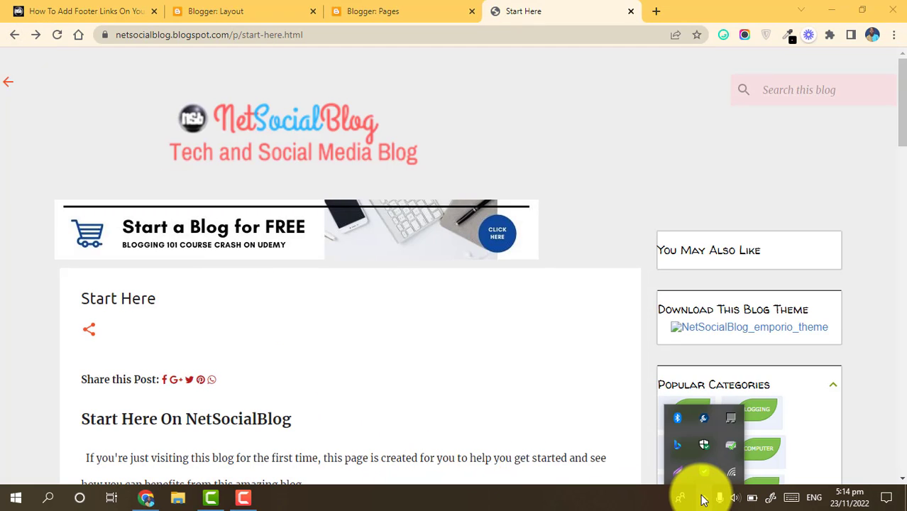
click(261, 116)
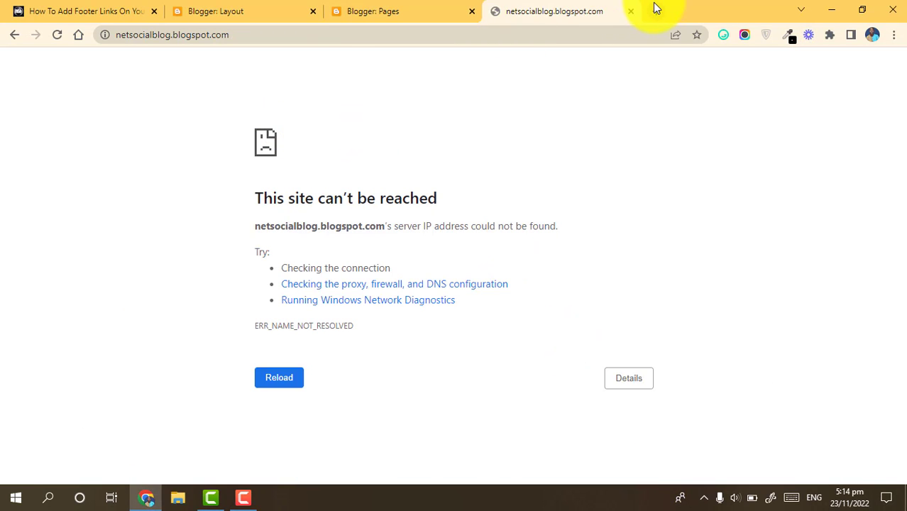
click(655, 8)
text(ne)
key(Right)
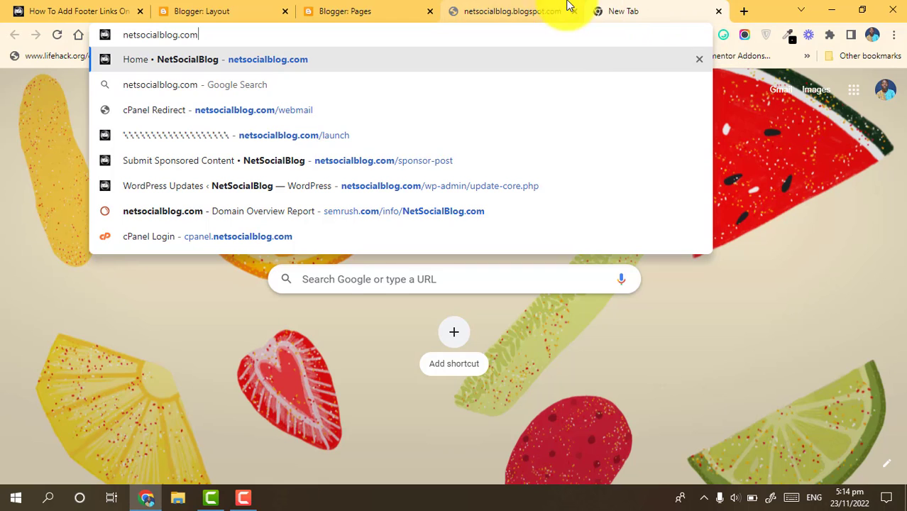
click(524, 5)
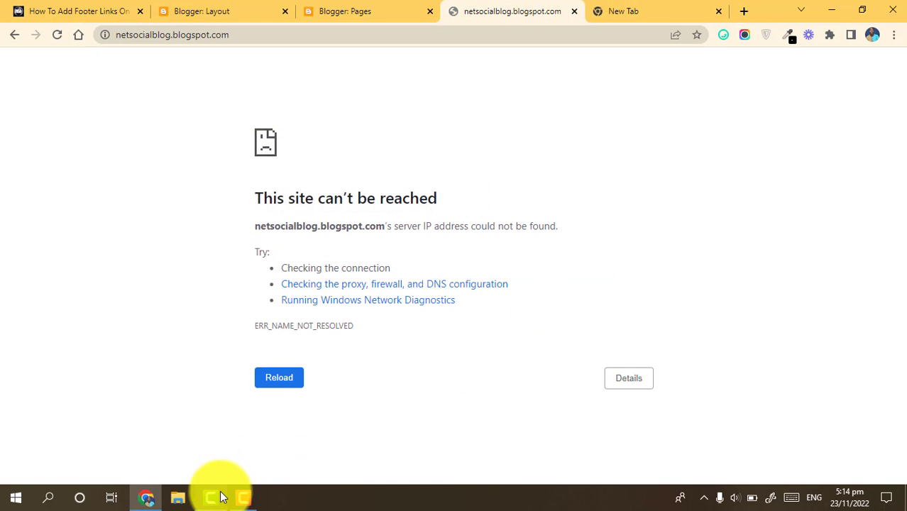
mouse_move(242, 495)
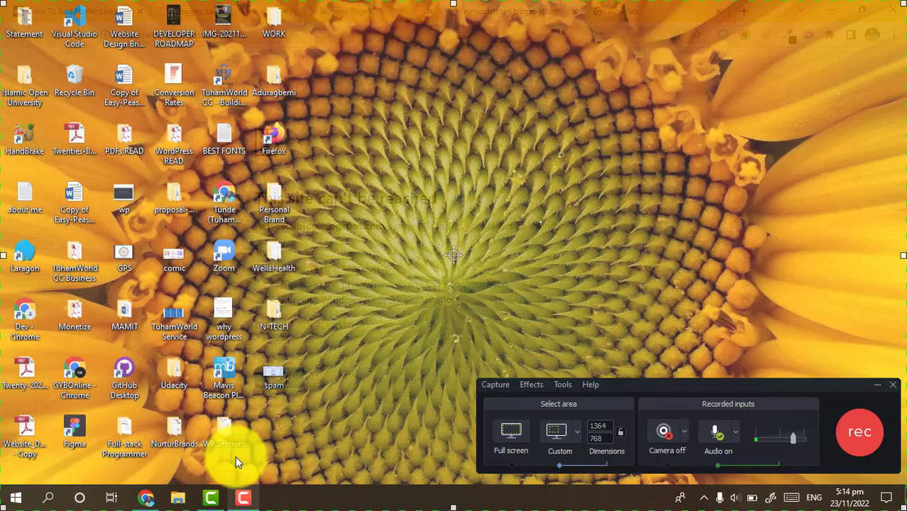
click(236, 457)
click(835, 436)
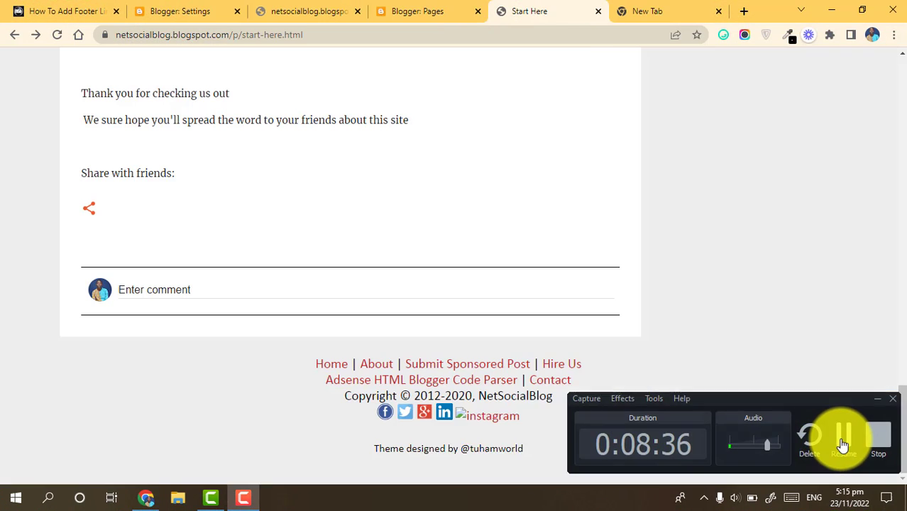
click(843, 441)
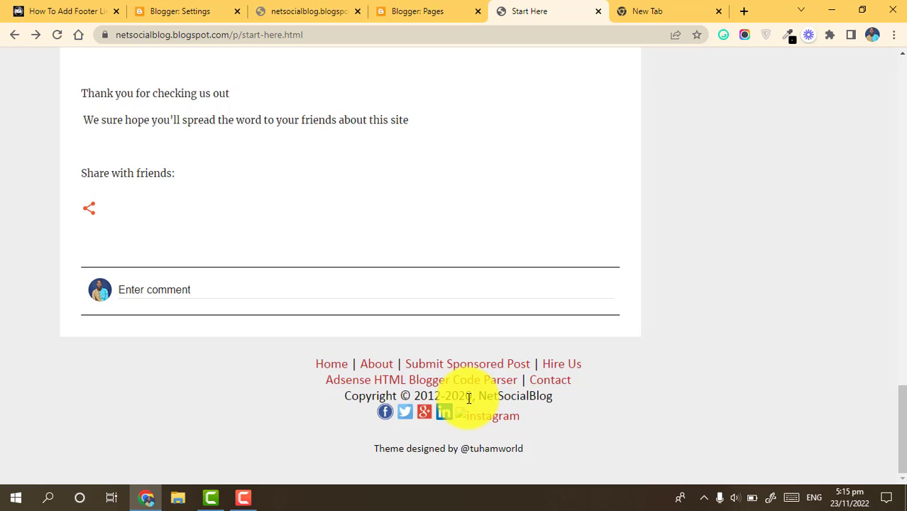
key(Print)
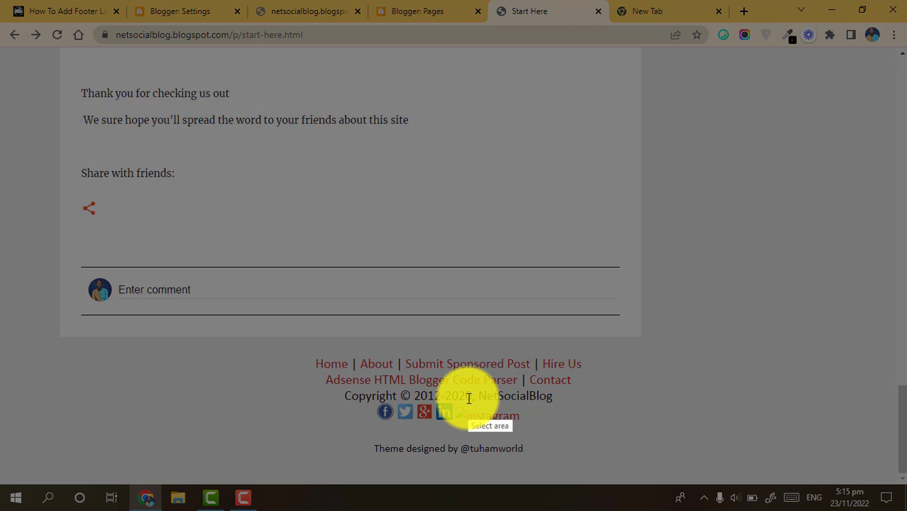
key(Escape)
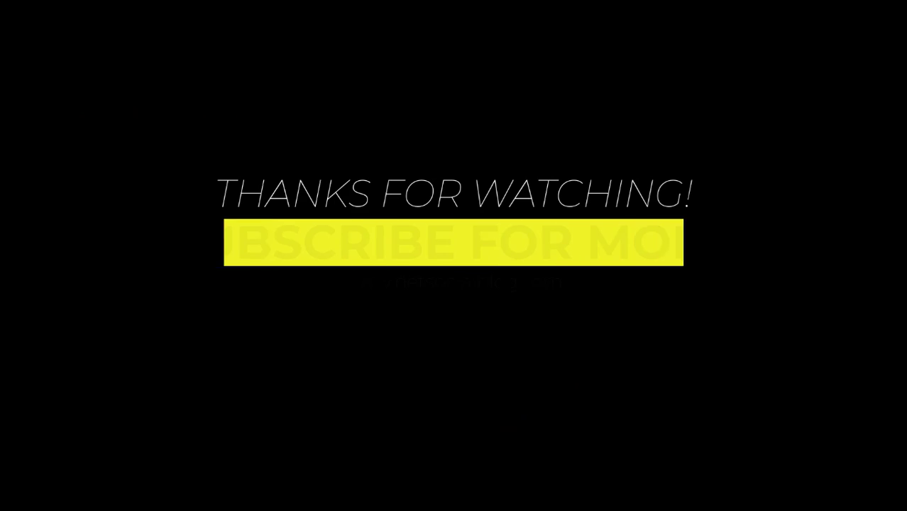